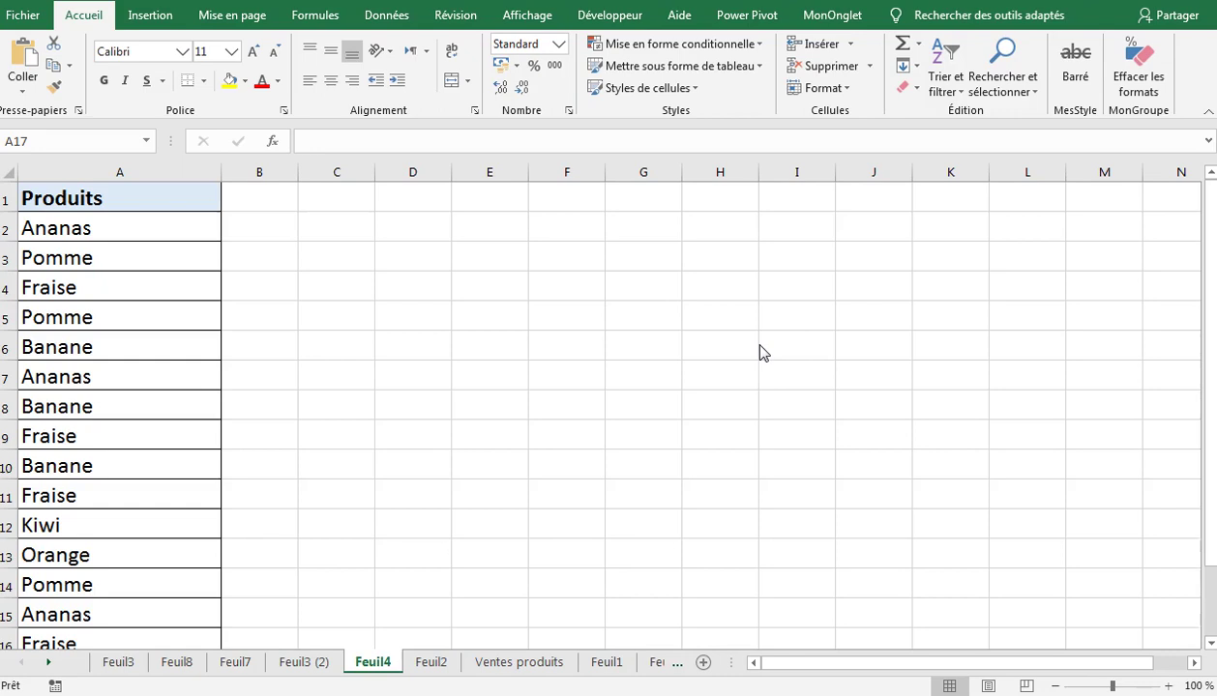
Select the Produits list A1:A16 and open Données > Supprimer les doublons
click(461, 383)
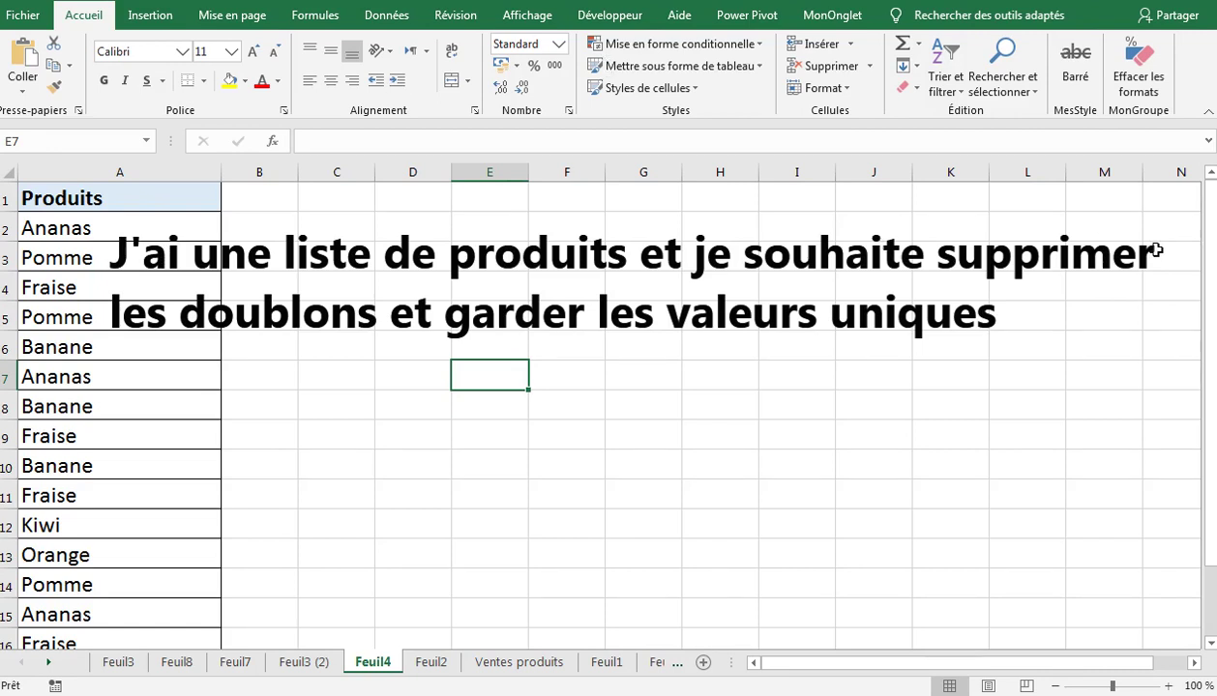
mouse_move(1209, 273)
mouse_down()
mouse_move(1210, 303)
mouse_move(1210, 272)
mouse_up()
click(108, 198)
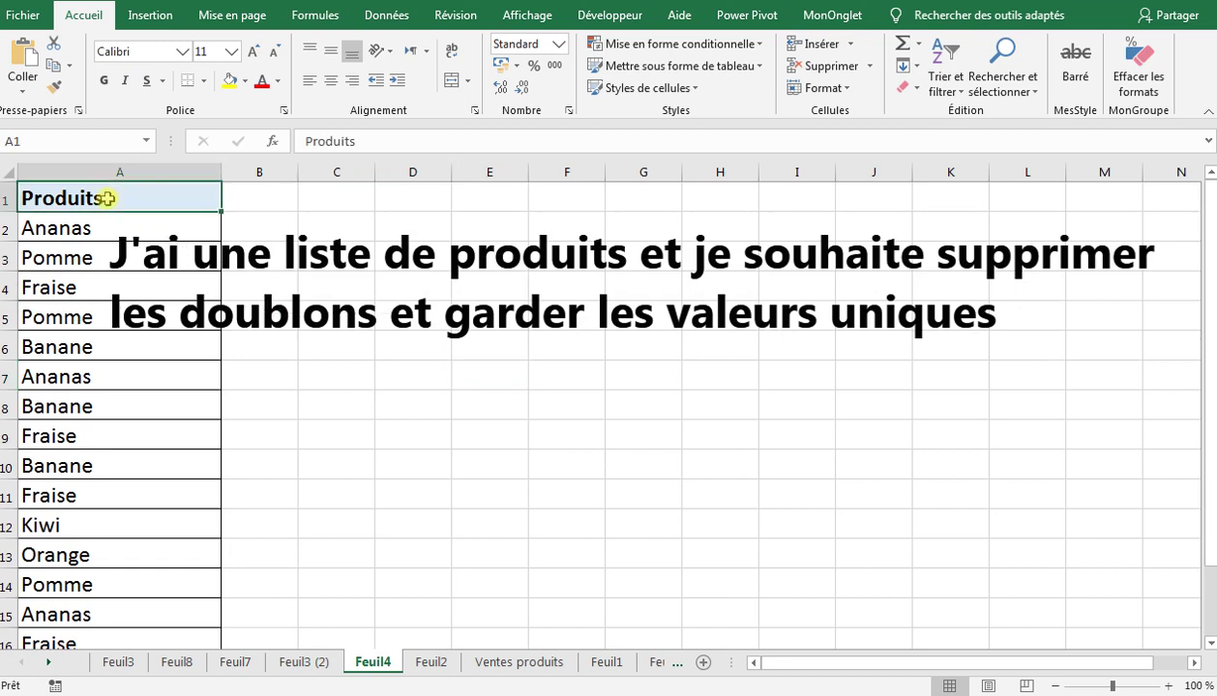
drag(107, 198, 117, 662)
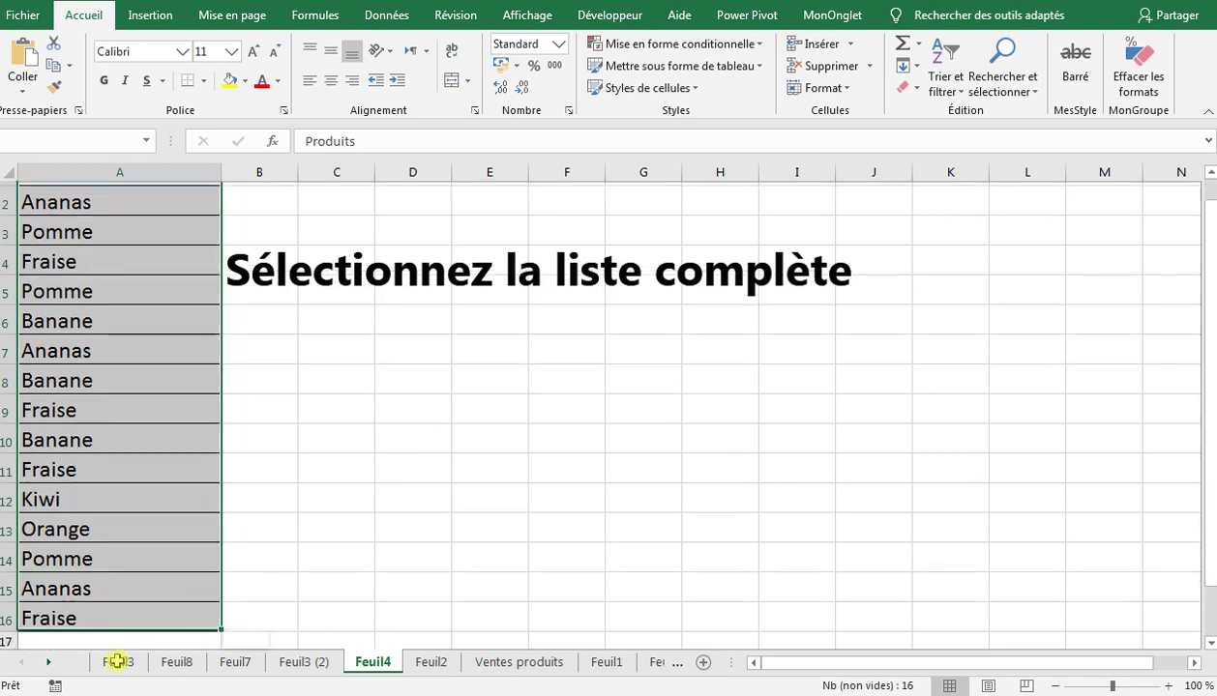
drag(117, 661, 114, 609)
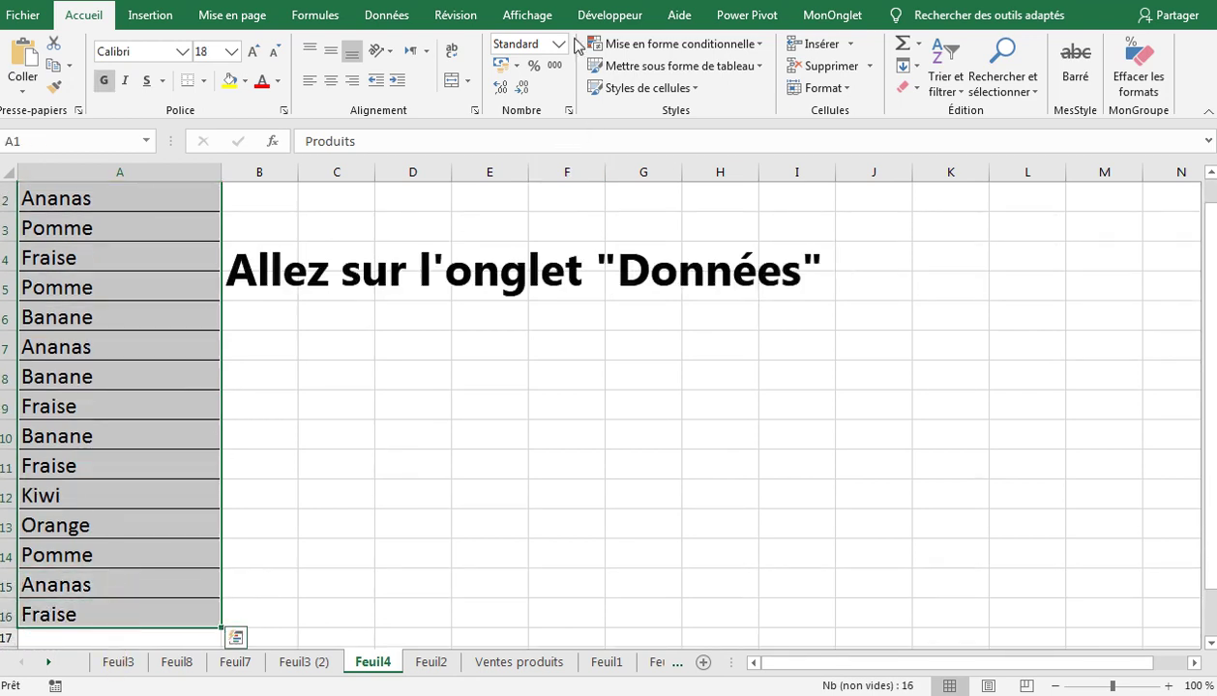
click(387, 19)
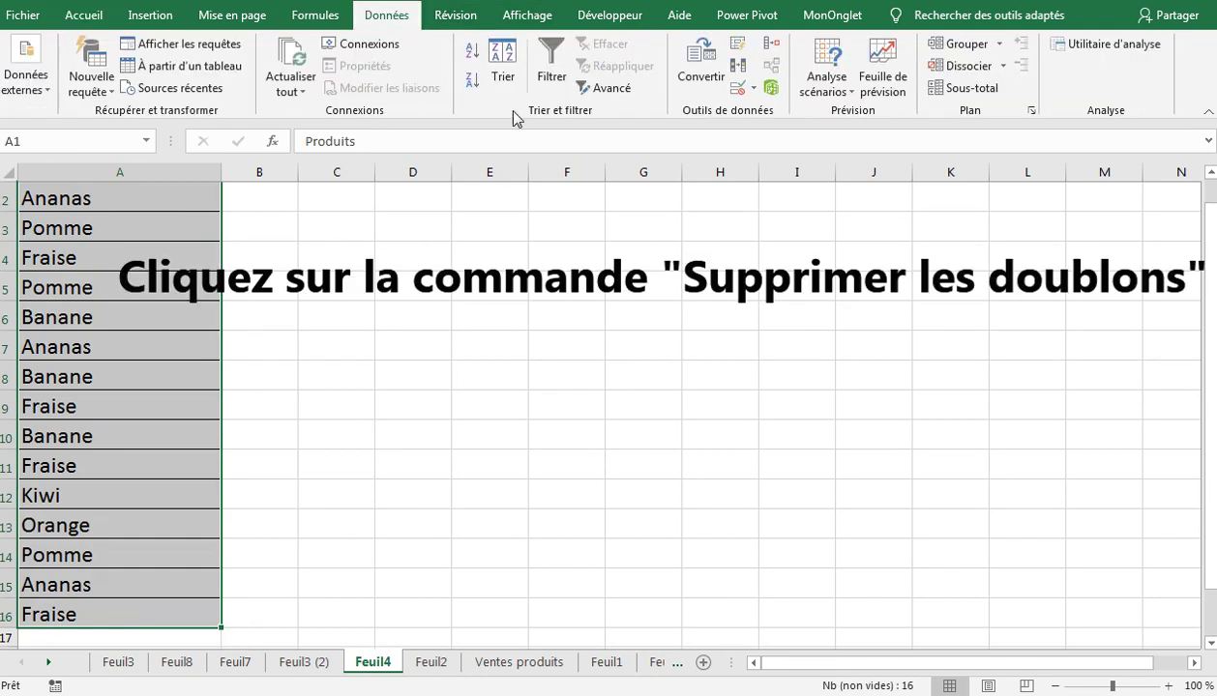
click(740, 73)
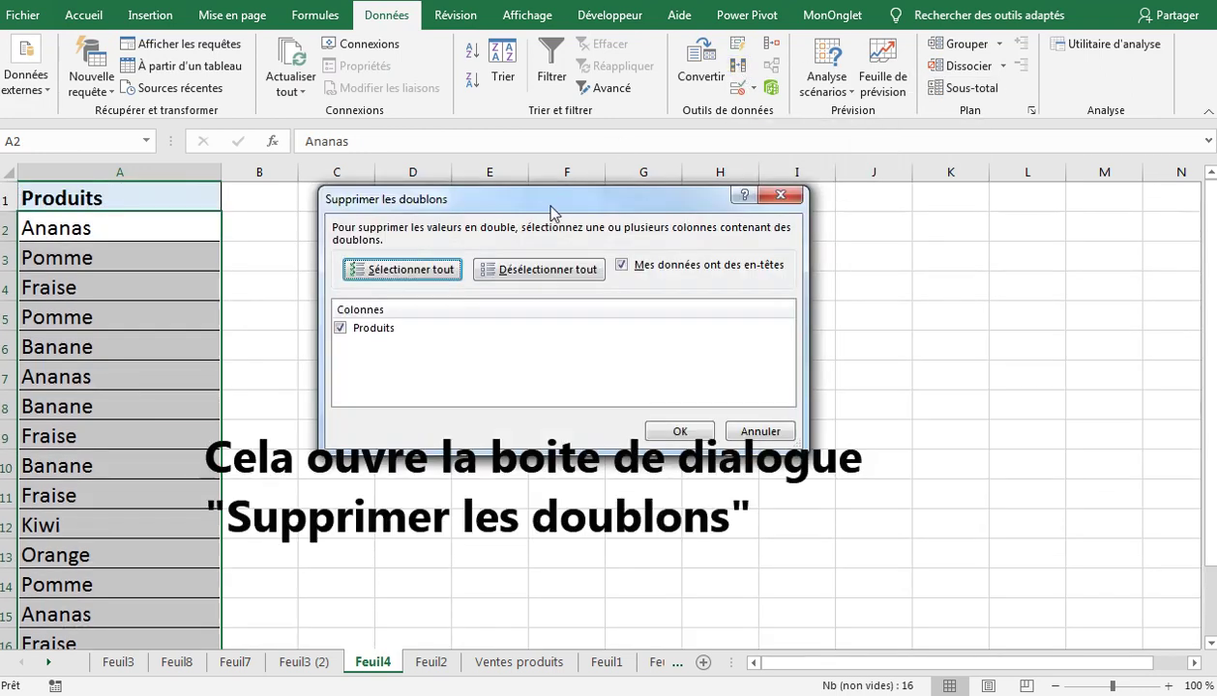
Keep 'Mes données ont des en-têtes' checked and remove duplicates, leaving 6 unique products
drag(551, 211, 578, 231)
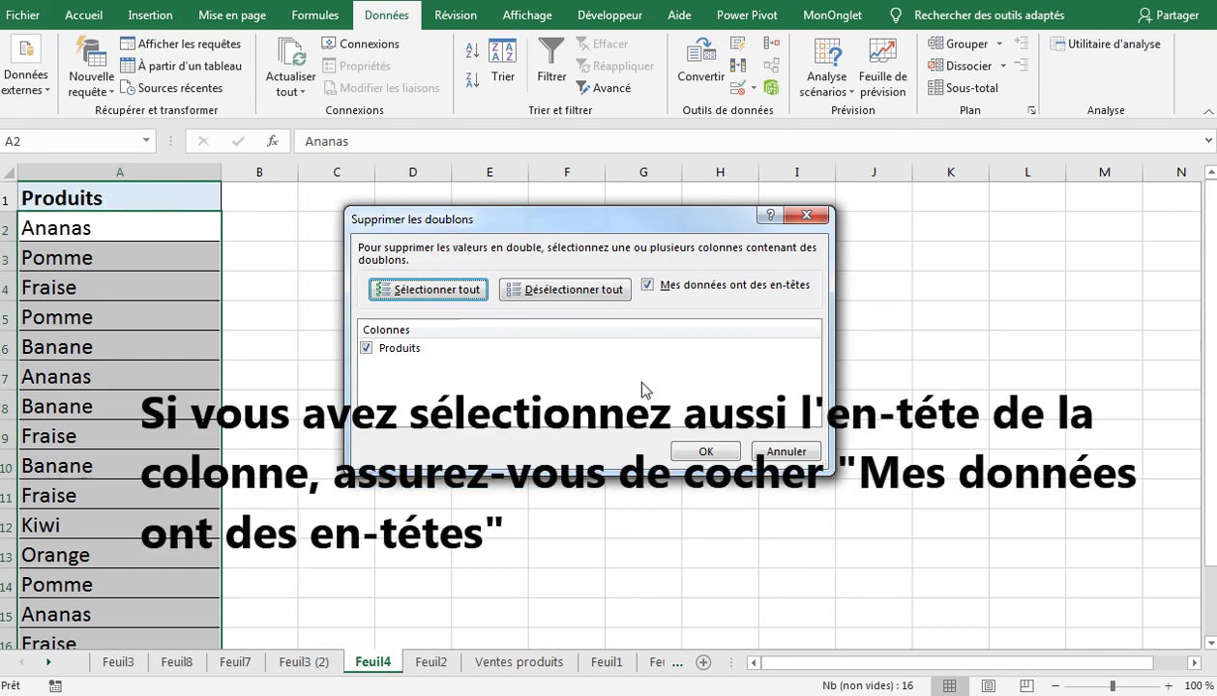
click(647, 285)
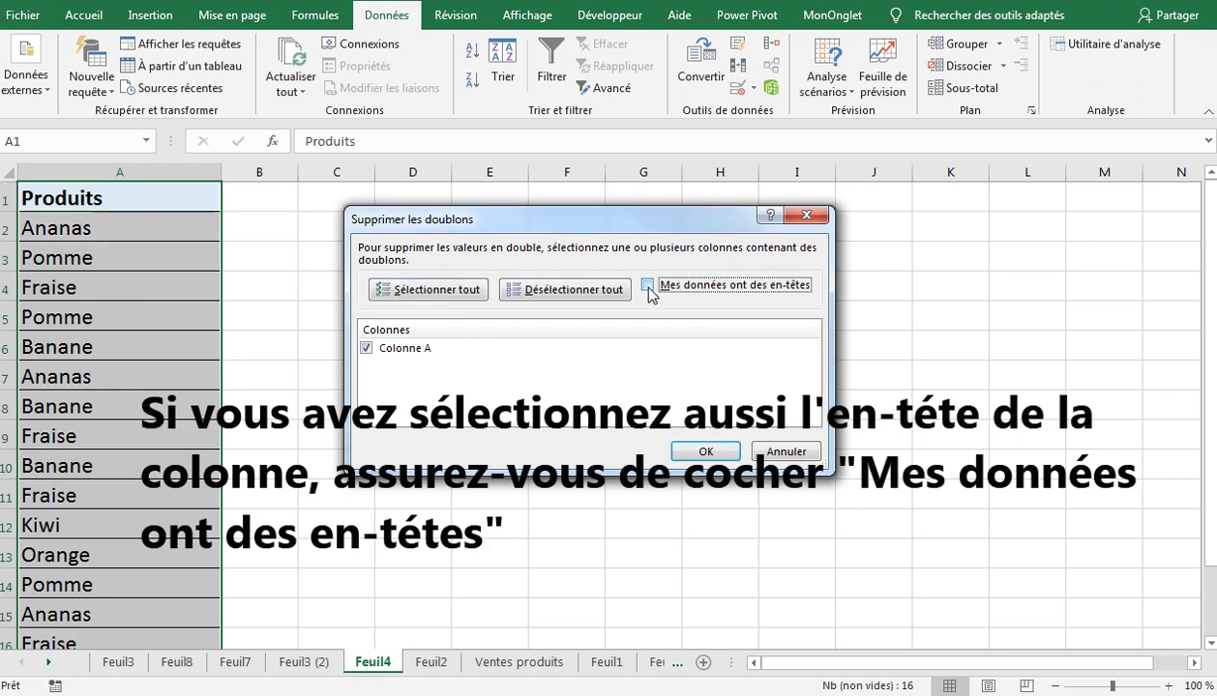
click(648, 286)
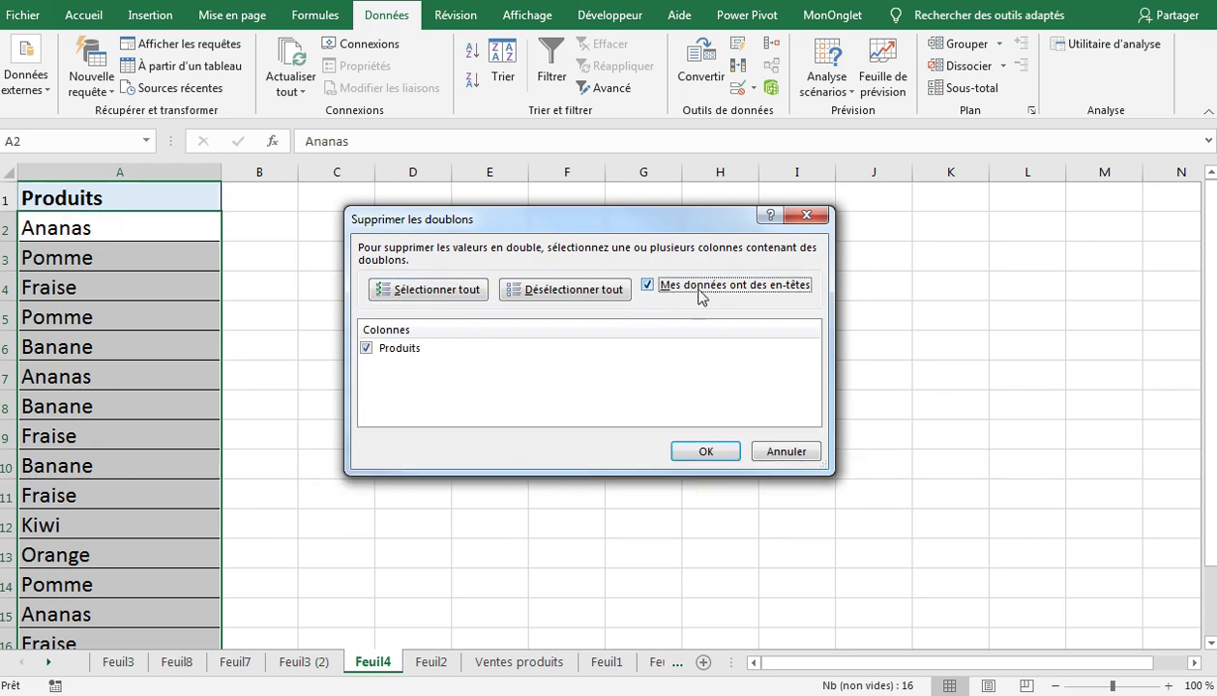
click(647, 286)
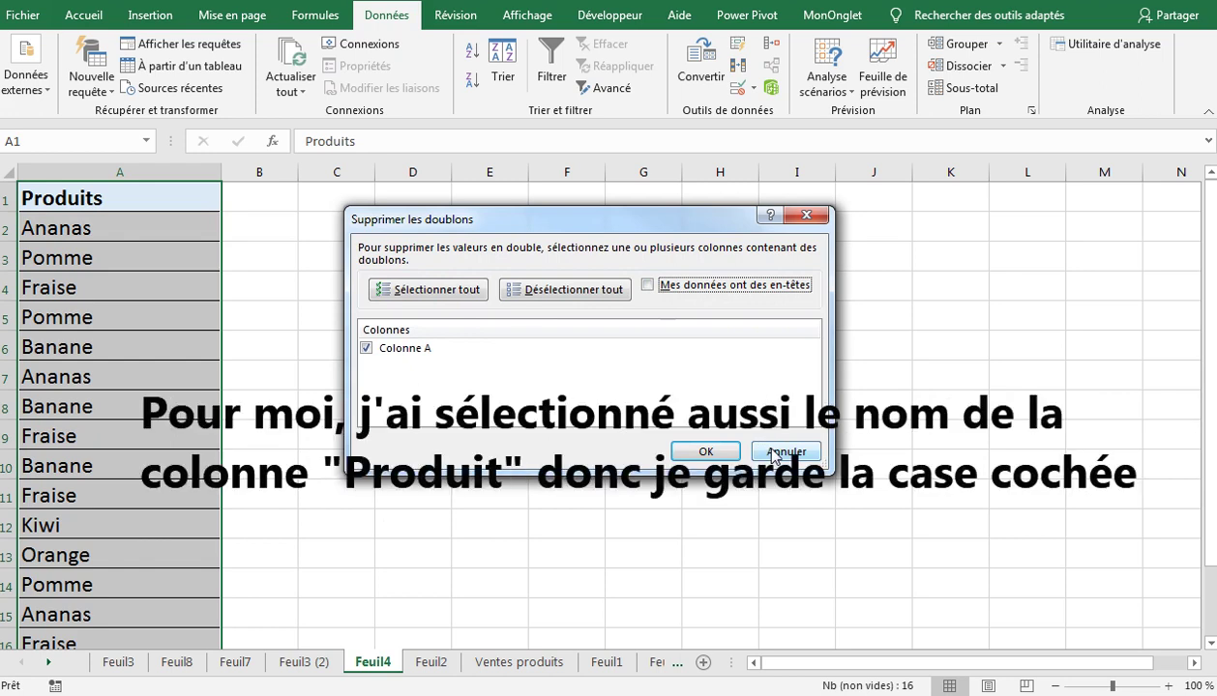
click(647, 286)
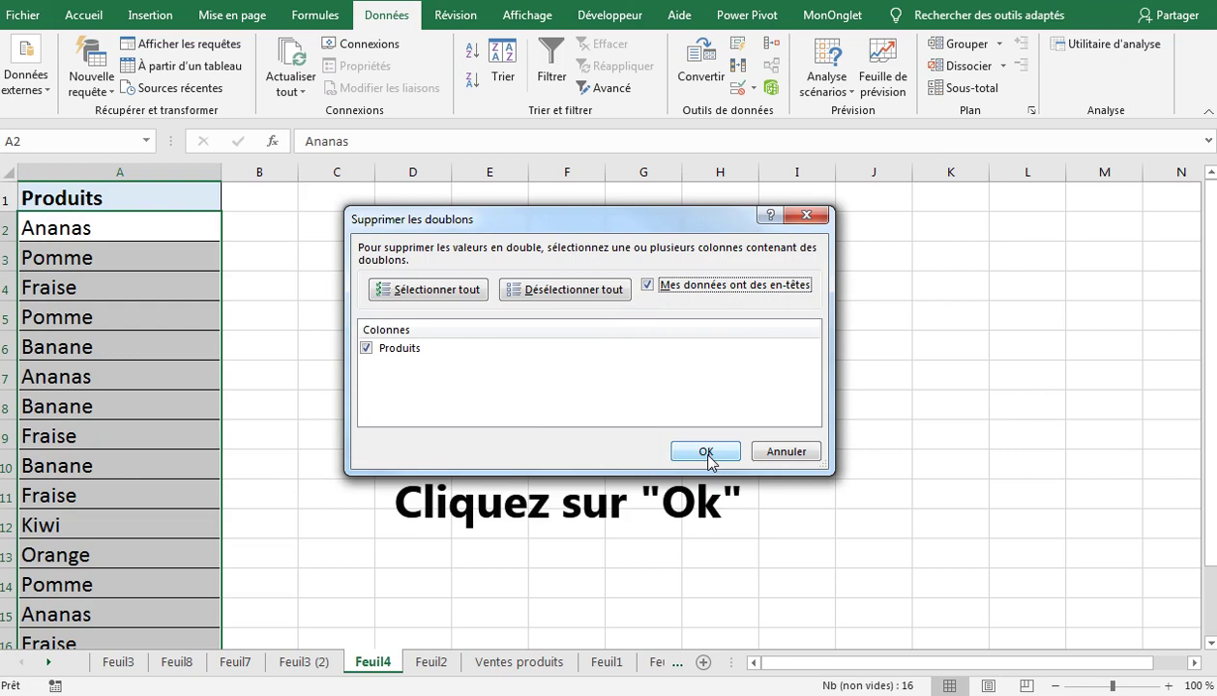
click(707, 455)
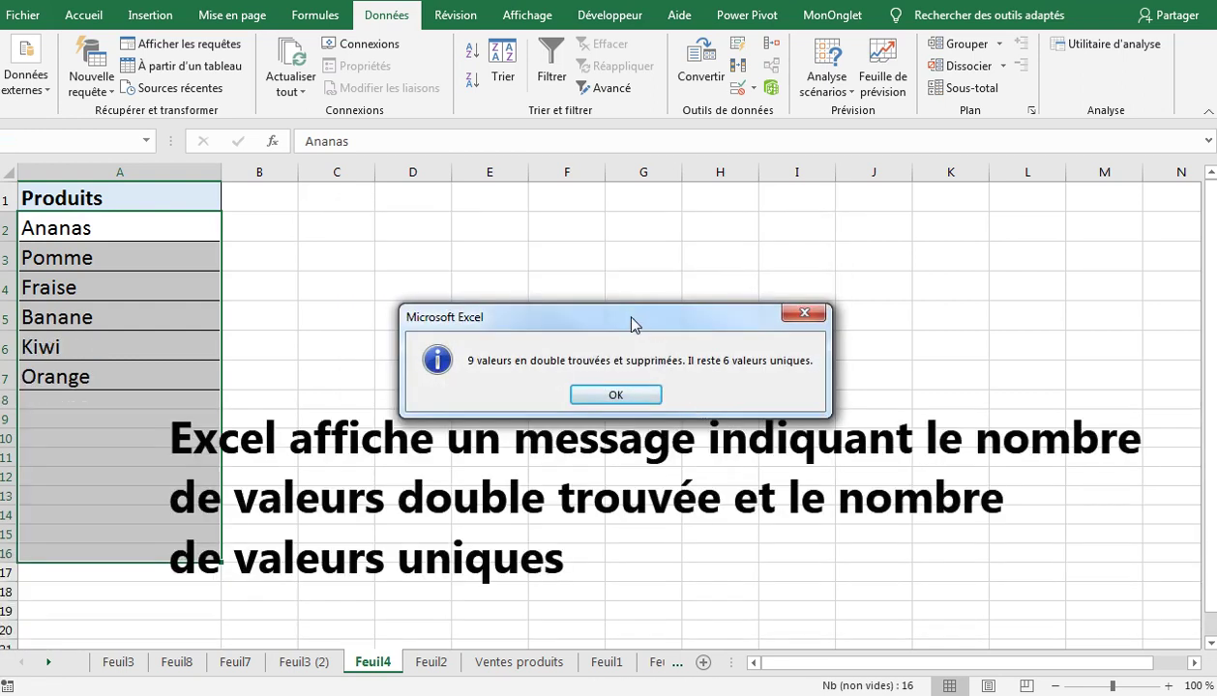
Move aside and dismiss the duplicates summary message
drag(633, 324, 510, 266)
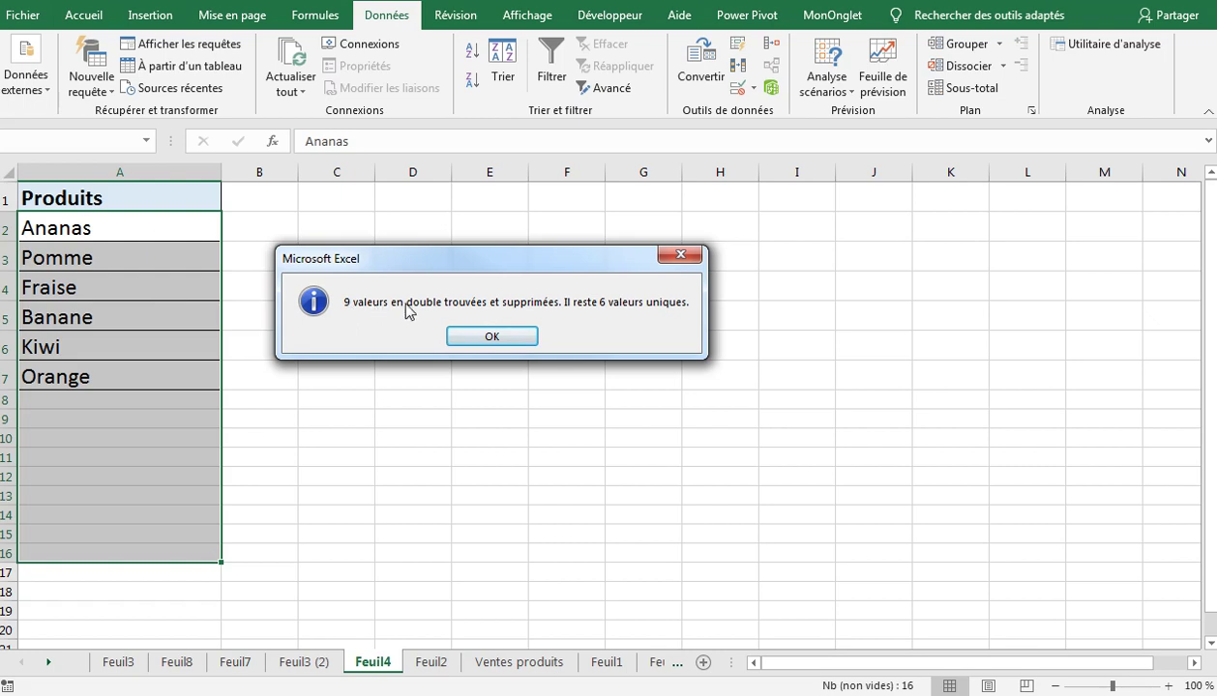
click(481, 336)
click(379, 380)
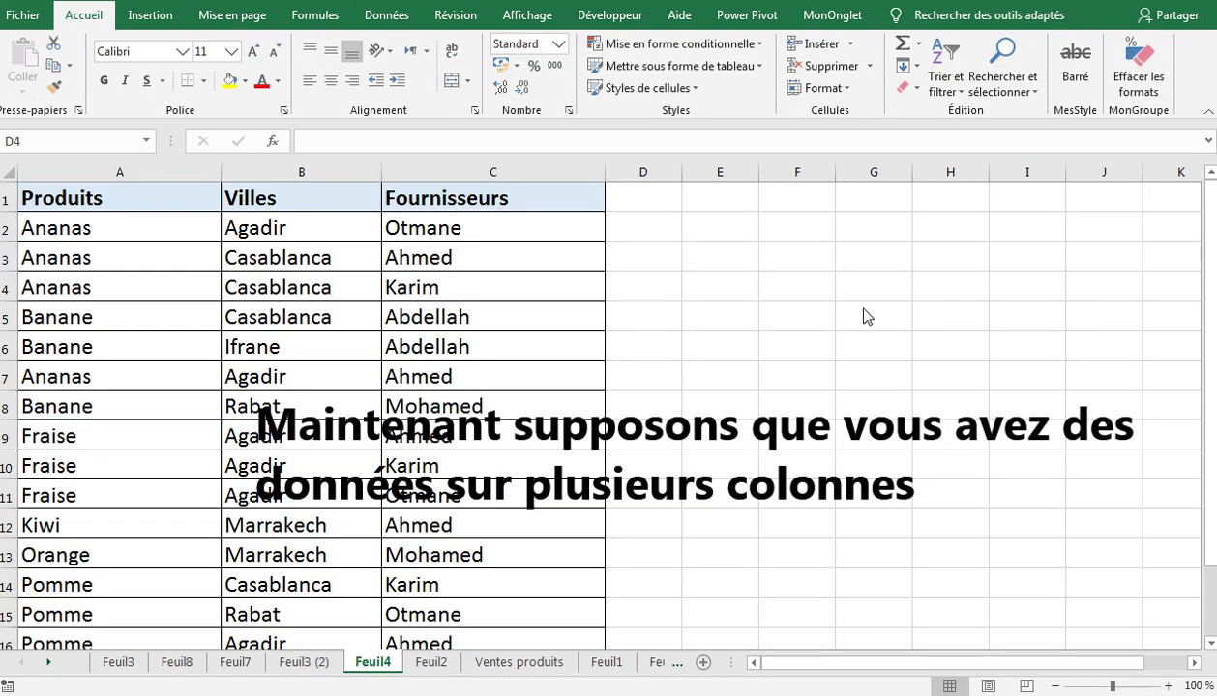
Select the three-column table A1:C16 and open Données > Supprimer les doublons
click(726, 373)
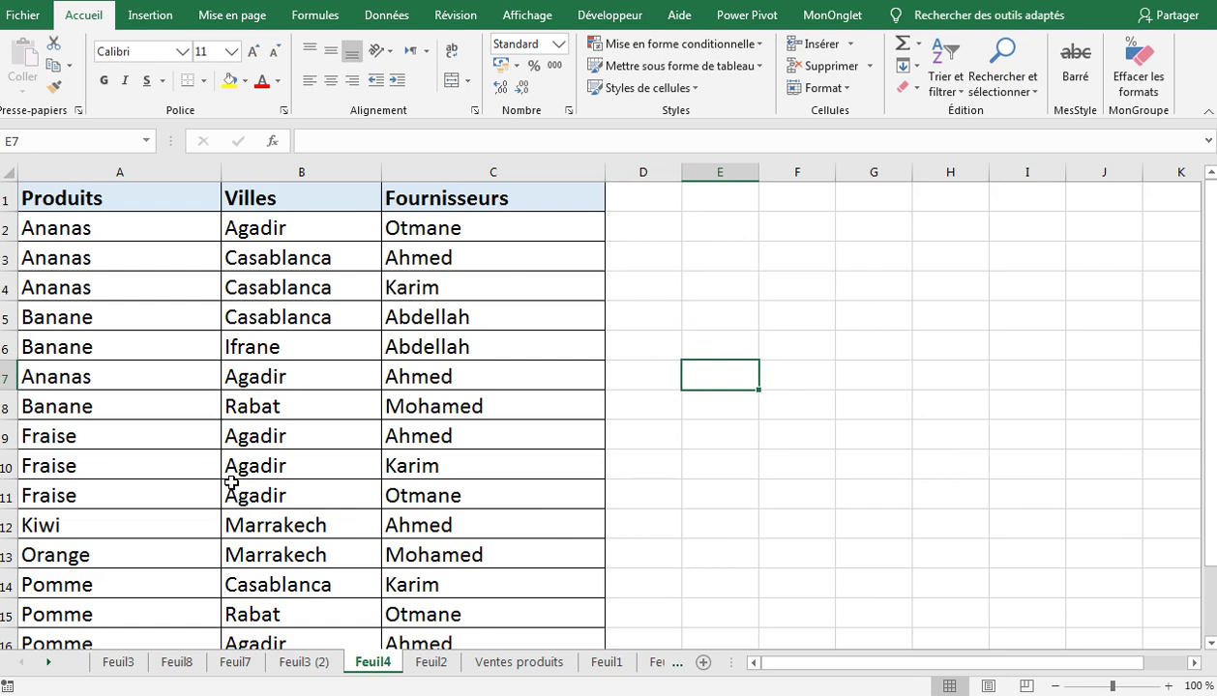
click(117, 198)
drag(117, 198, 464, 638)
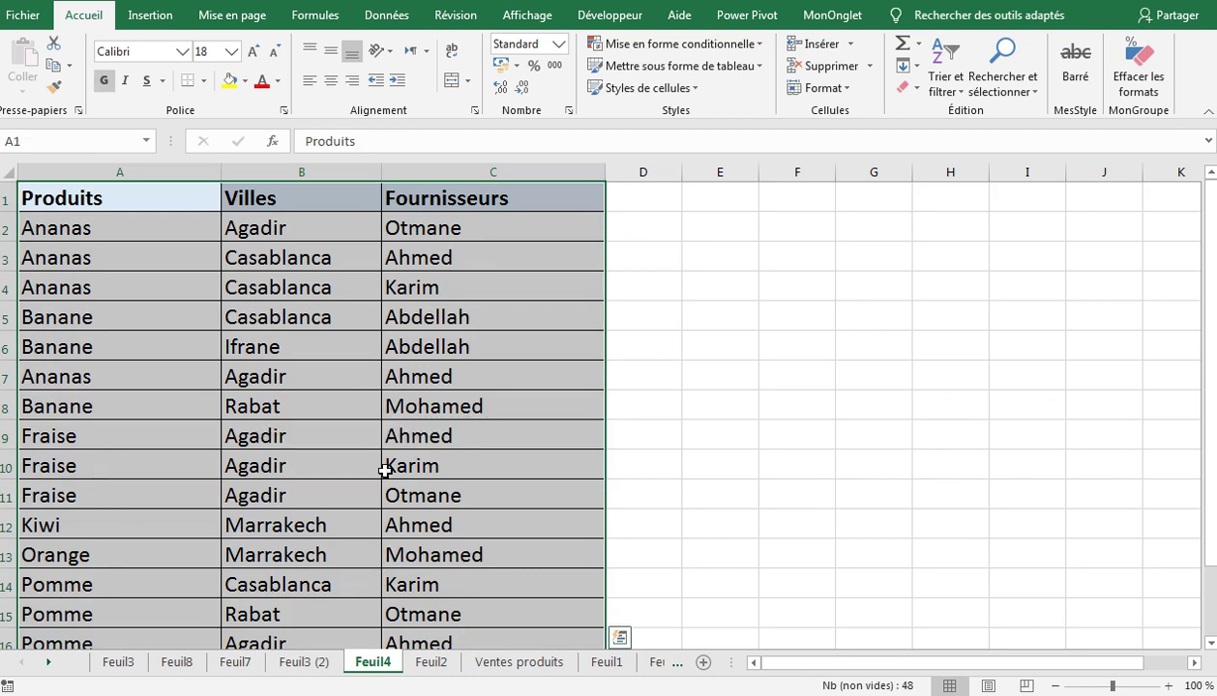
click(387, 18)
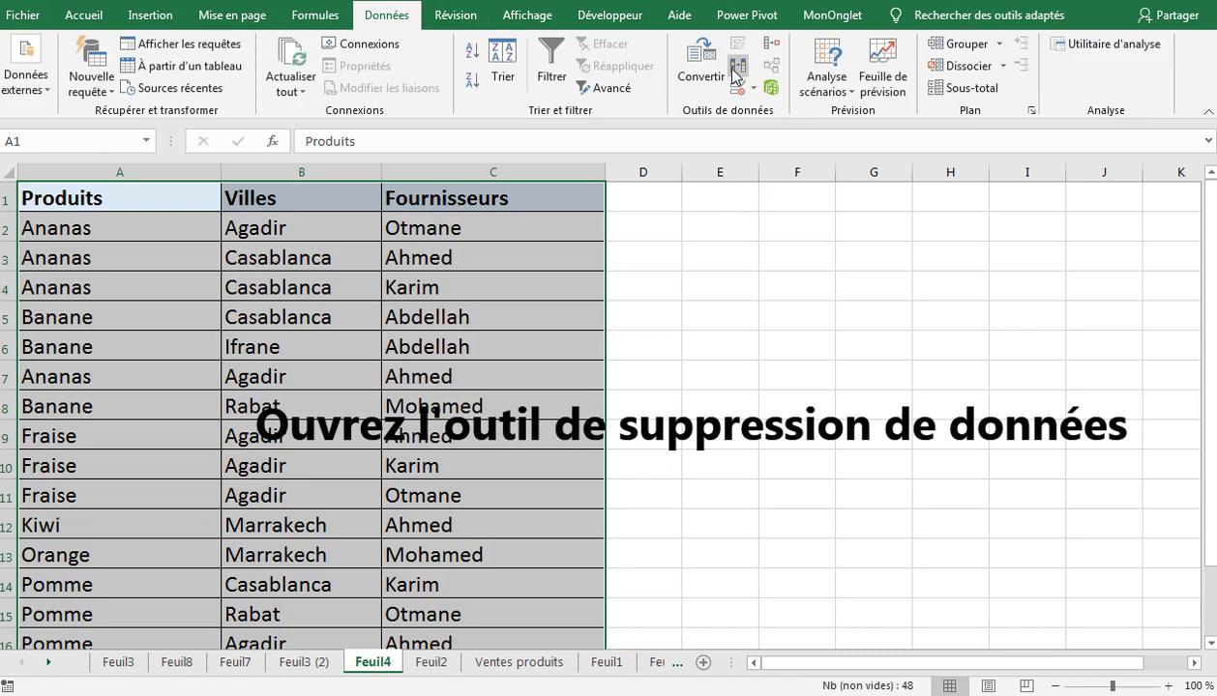
click(735, 70)
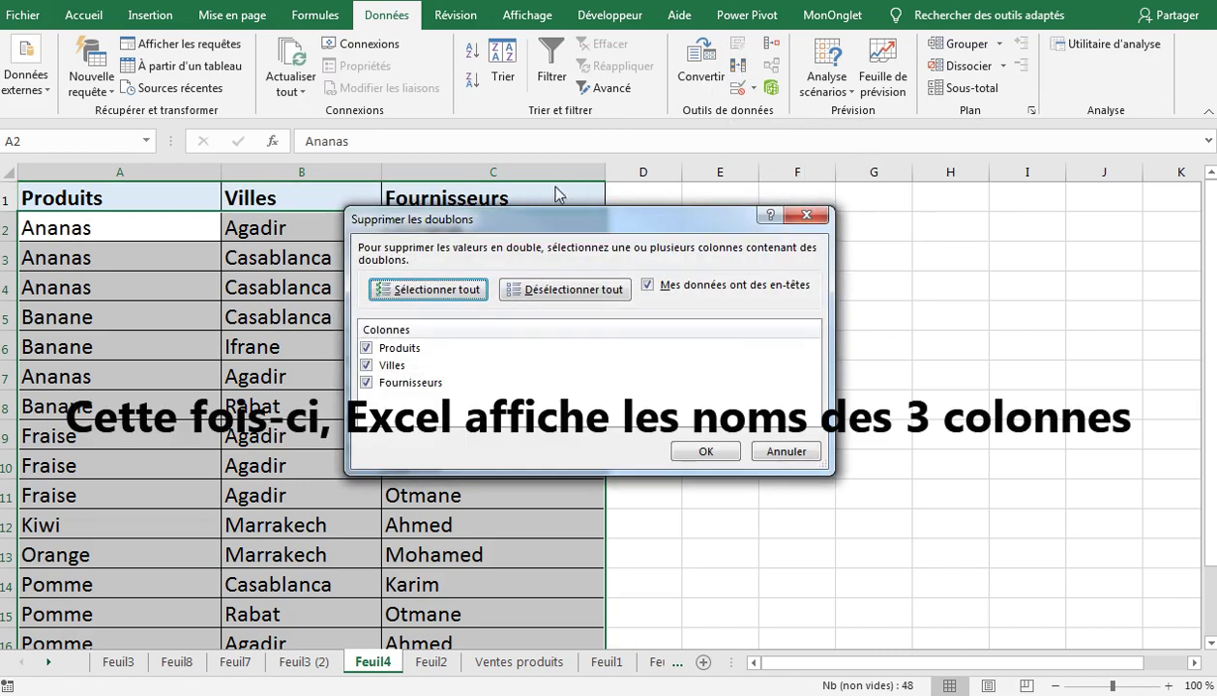
Uncheck Villes and Fournisseurs so duplicates are judged on Produits alone, then confirm
drag(535, 227, 768, 201)
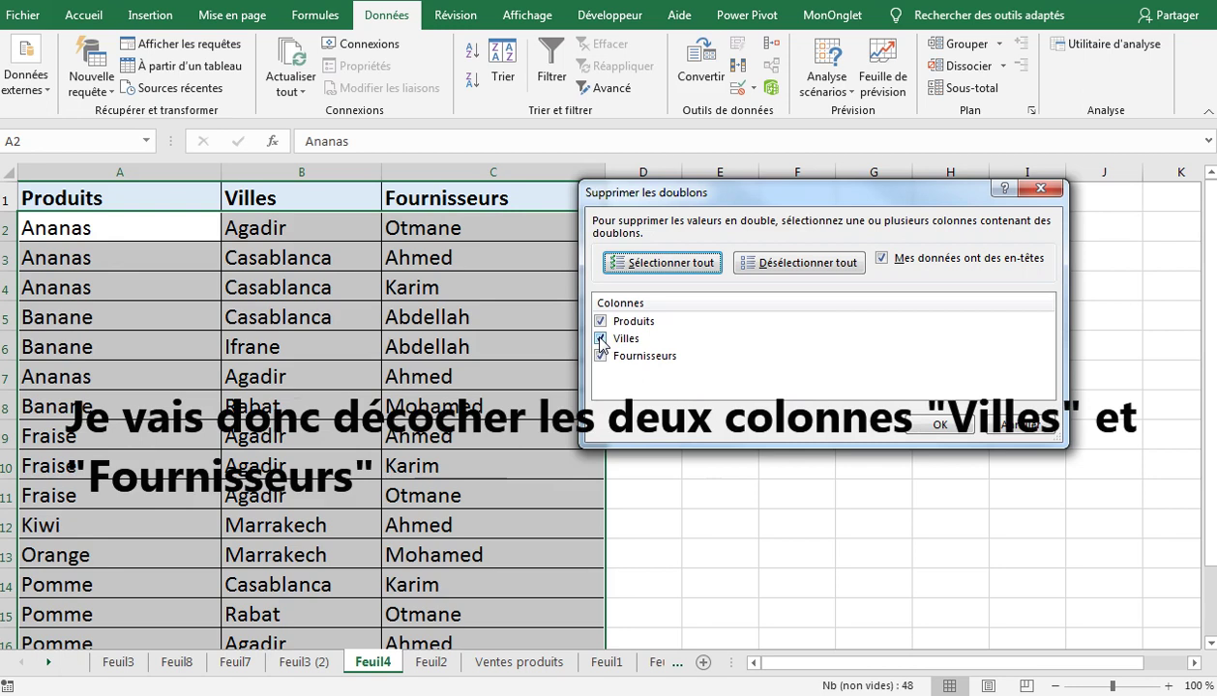
click(602, 340)
click(601, 357)
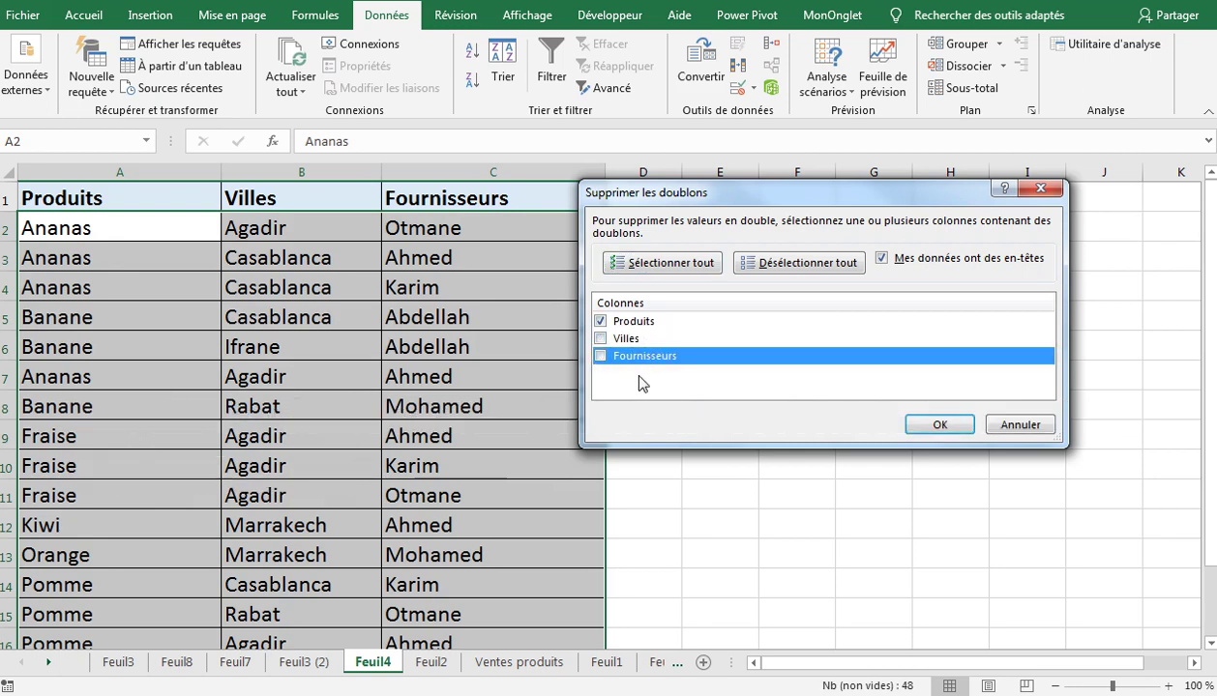
click(934, 428)
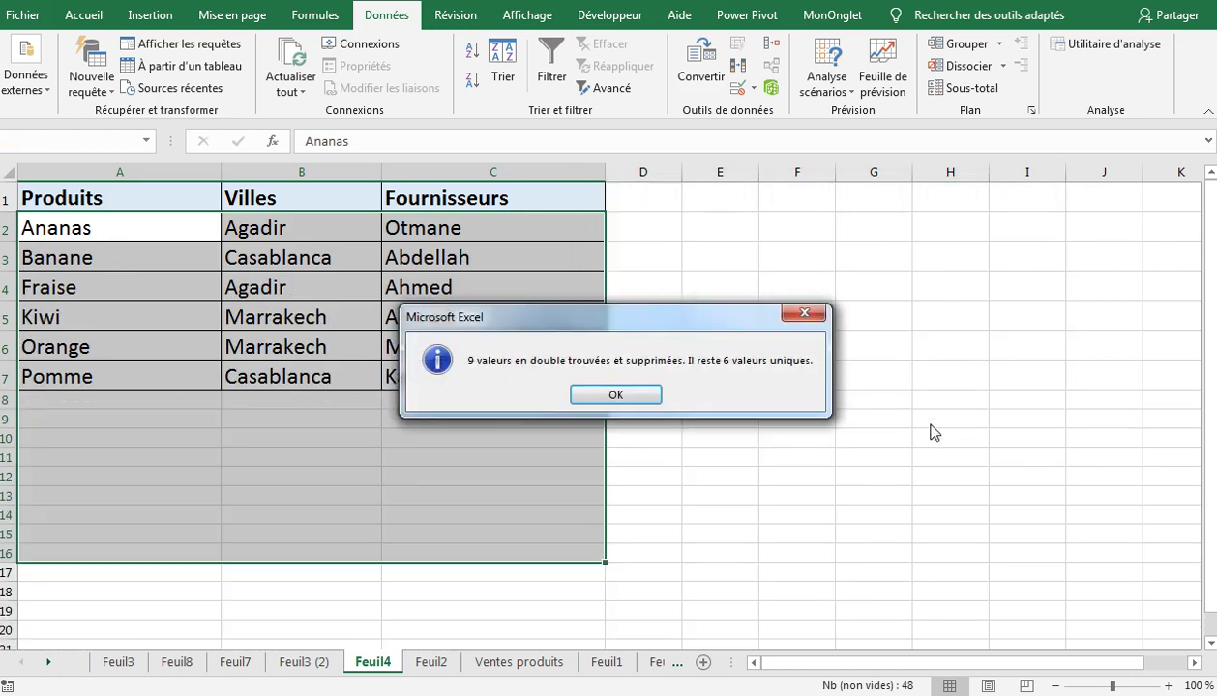
Close the removal report and point out Marrakech and the repeated Agadir in Villes
drag(599, 318, 363, 415)
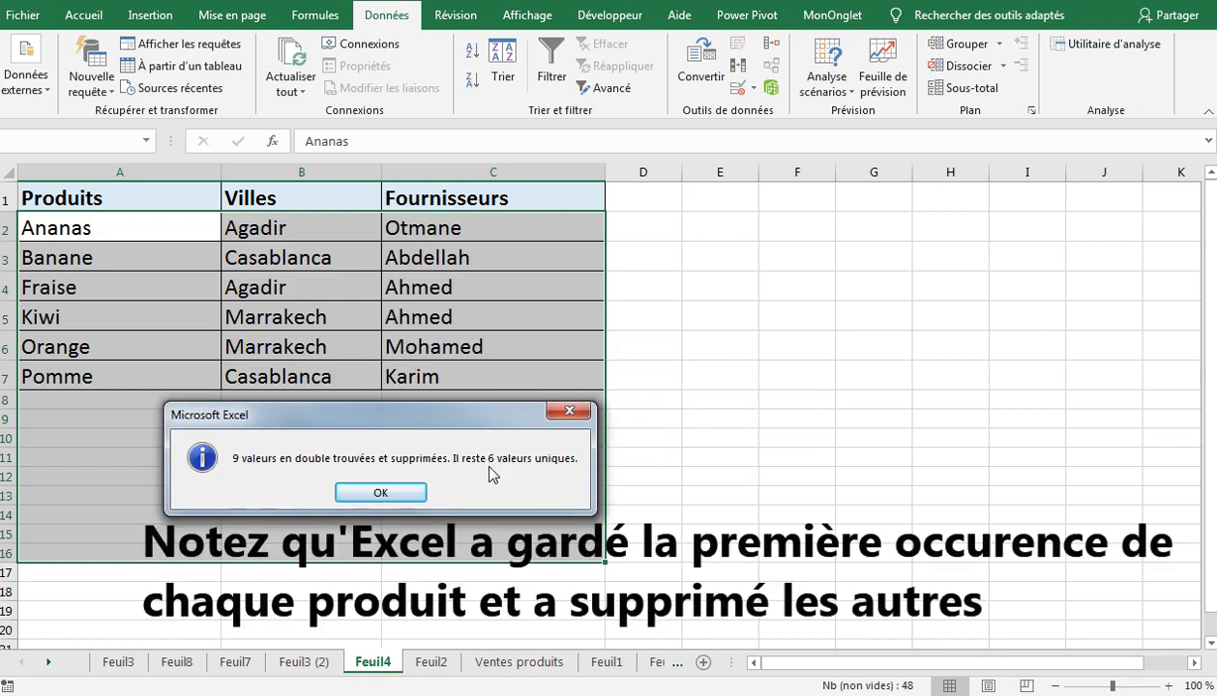
click(384, 495)
click(315, 348)
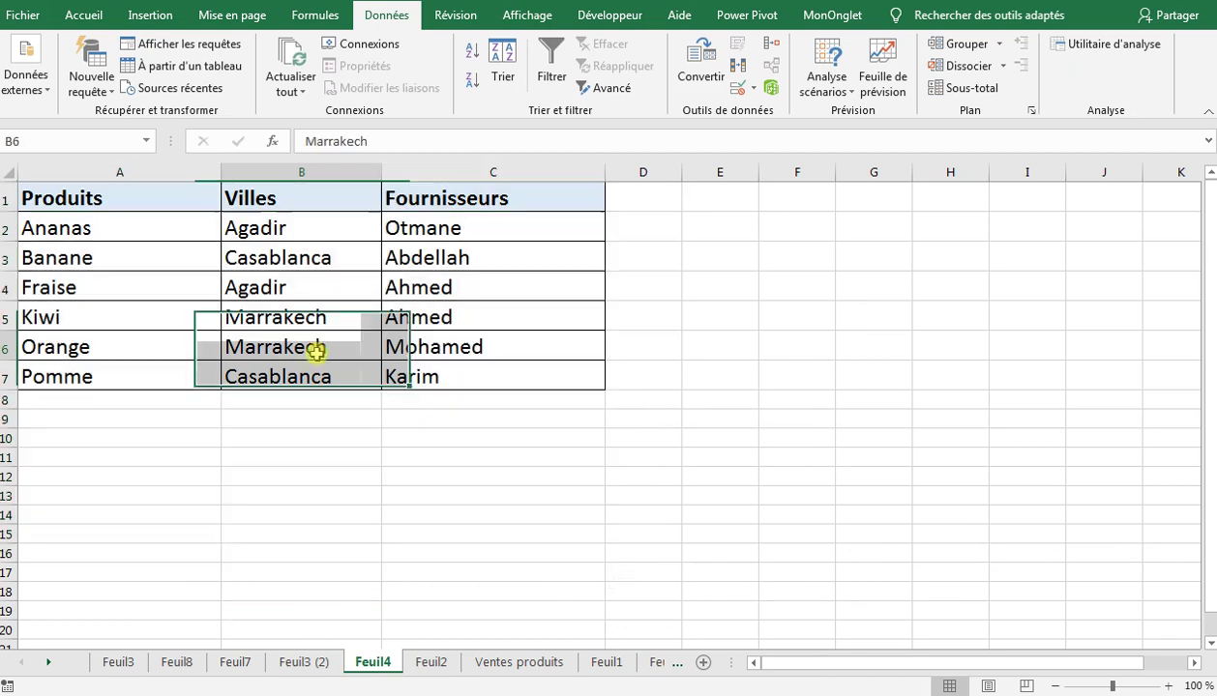
click(286, 227)
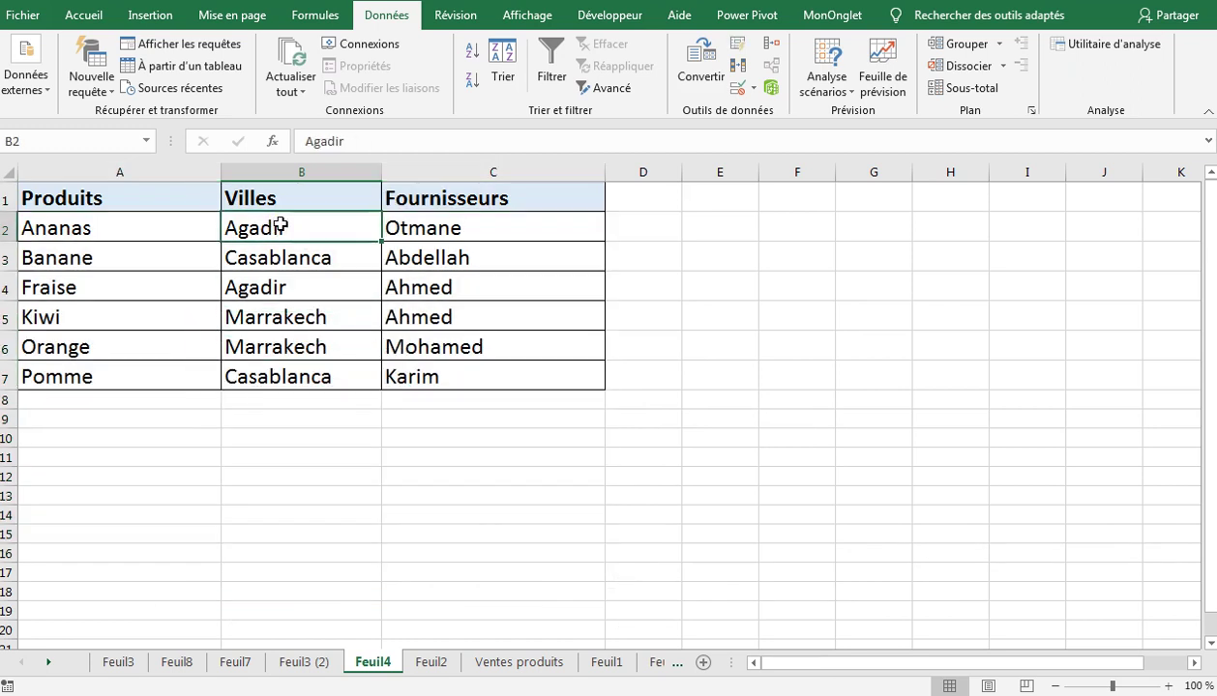
click(287, 286)
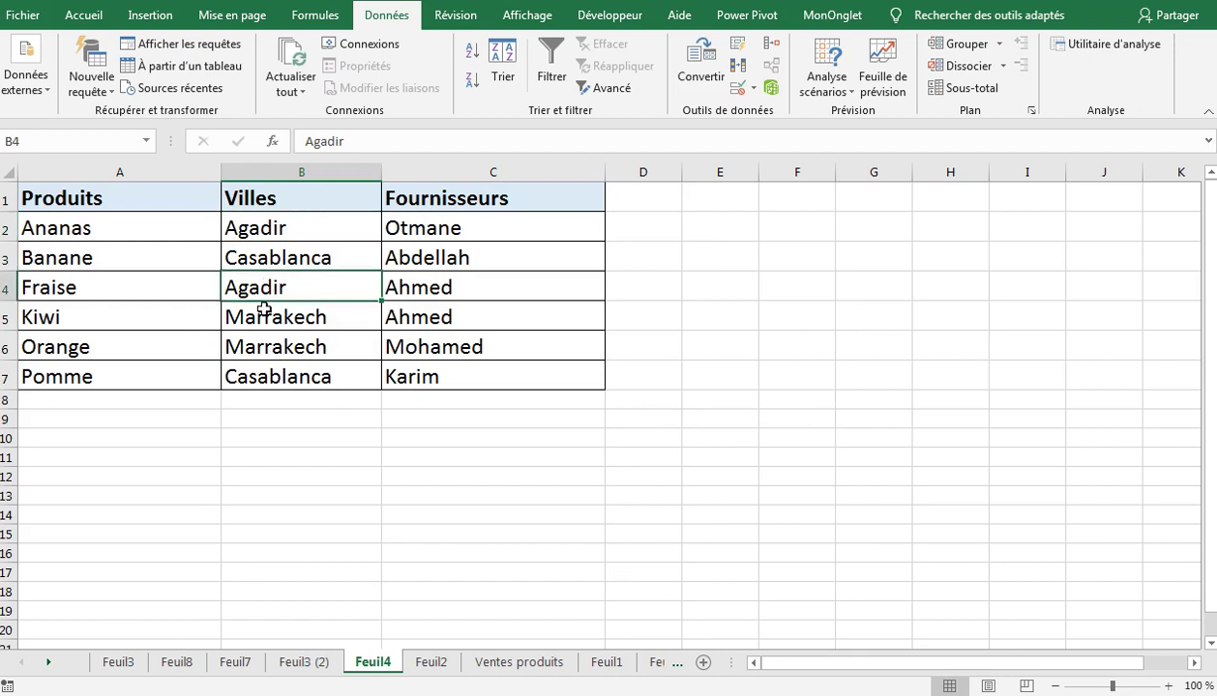
Mark the repeated Marrakech, Casablanca and Ahmed entries in Villes and Fournisseurs
drag(259, 316, 263, 348)
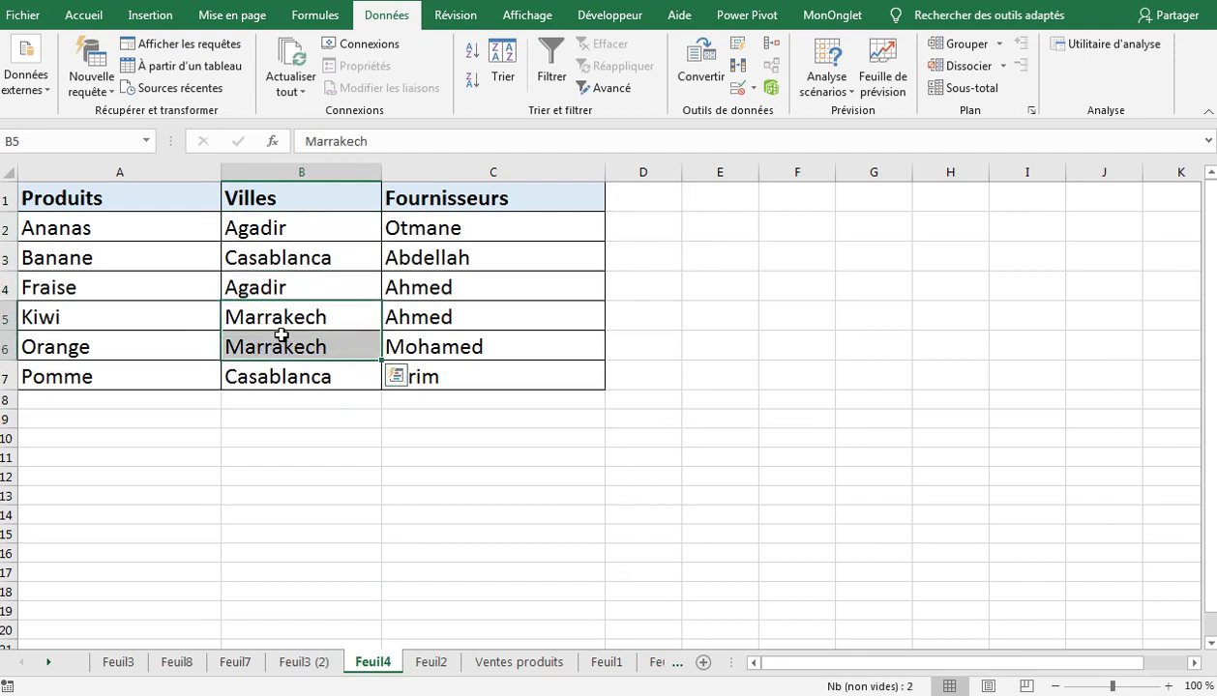
click(314, 260)
click(298, 374)
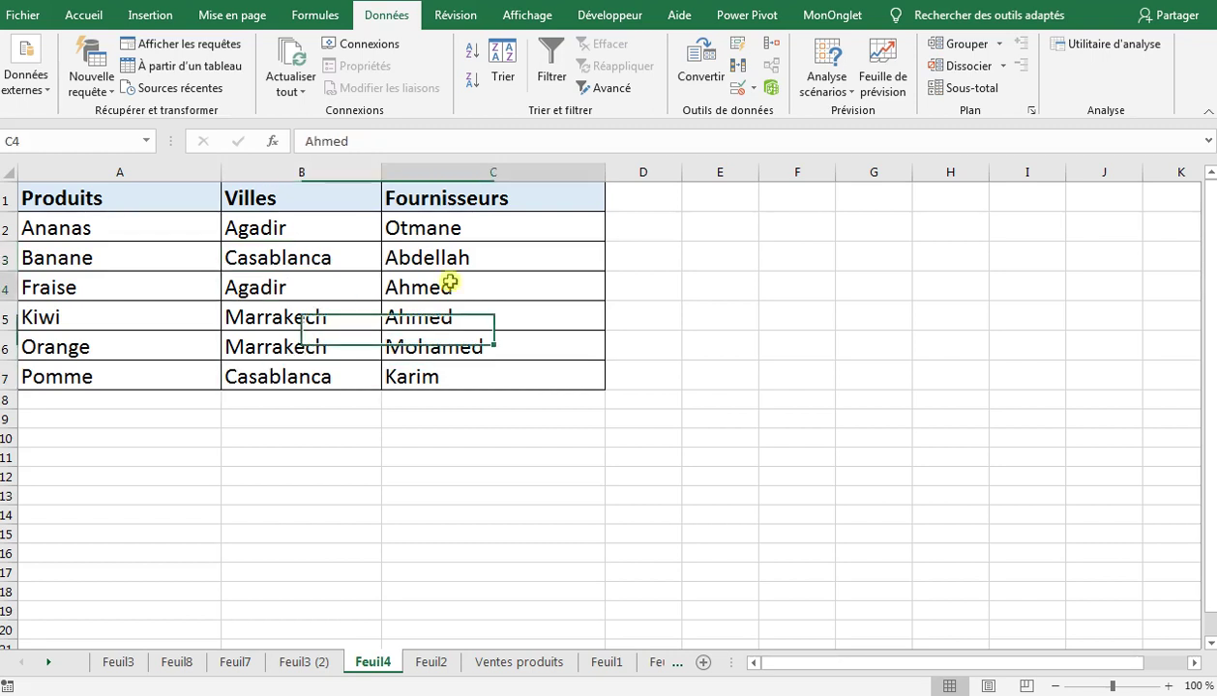
drag(445, 279, 451, 318)
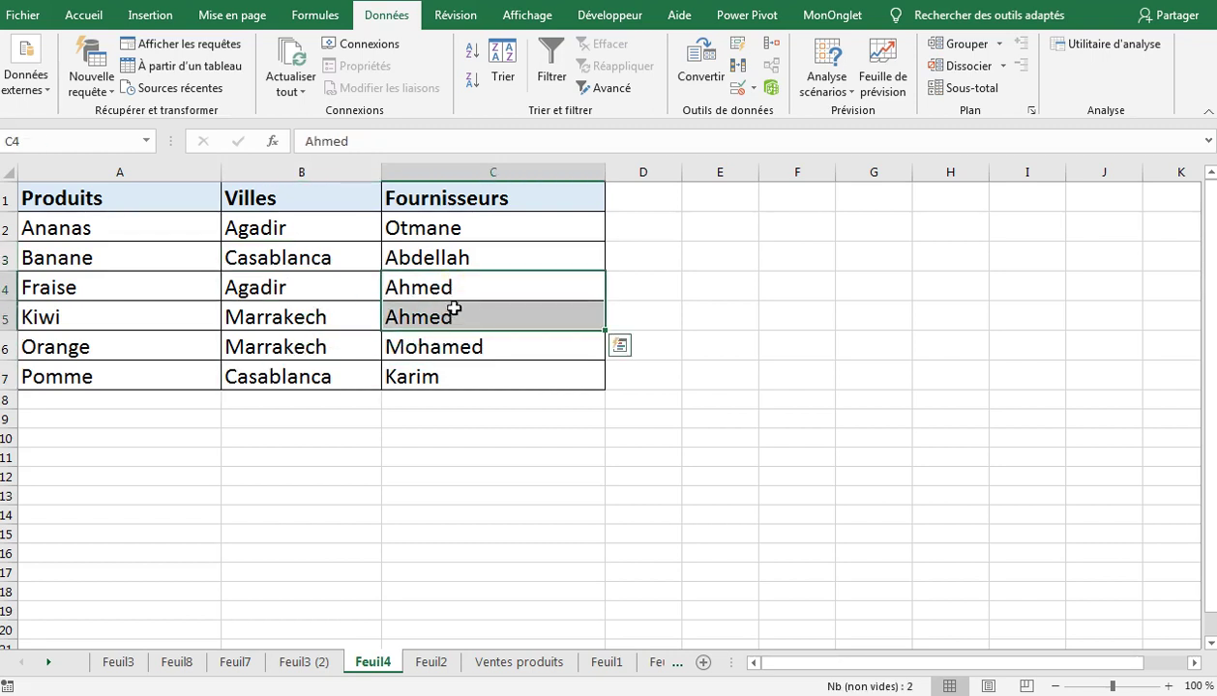
click(533, 494)
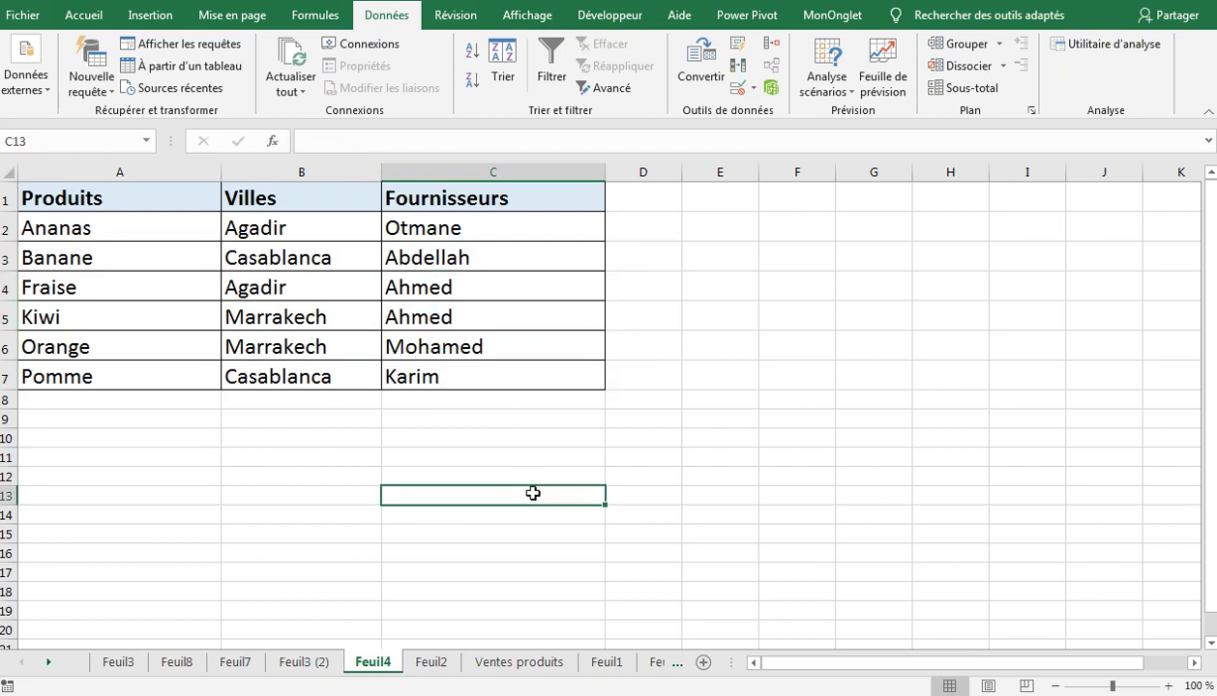
Undo the removal, then rerun duplicate removal on all three columns, which finds none
key(ctrl+z)
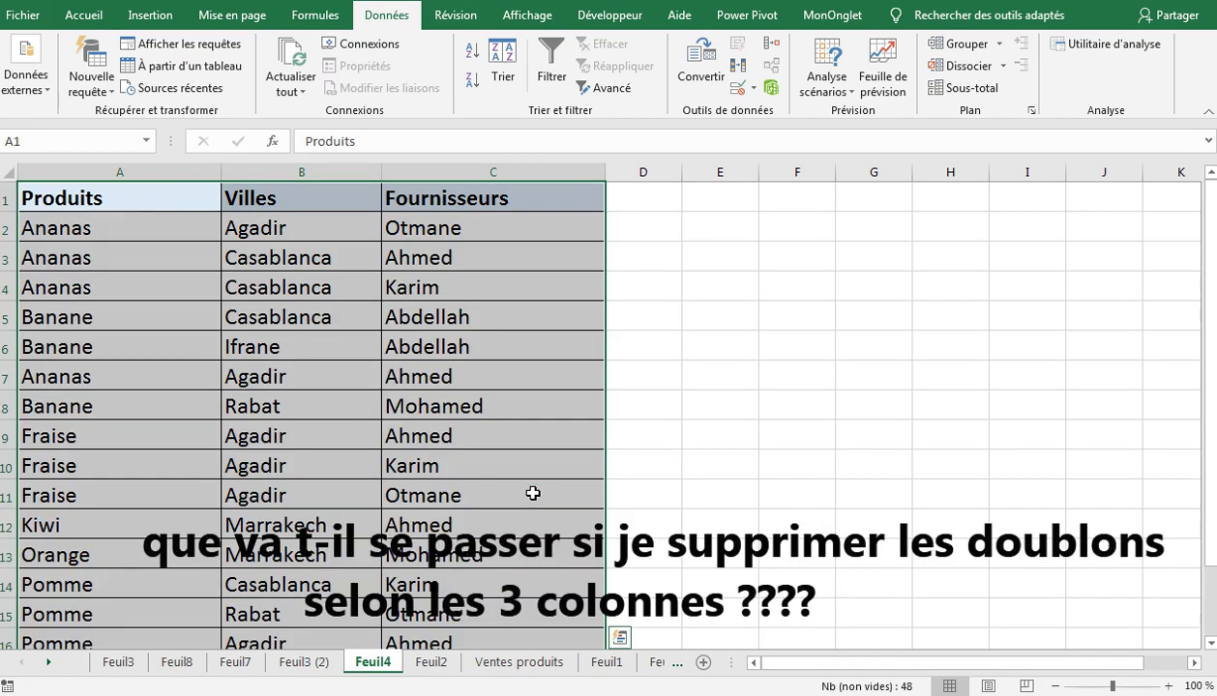
click(737, 66)
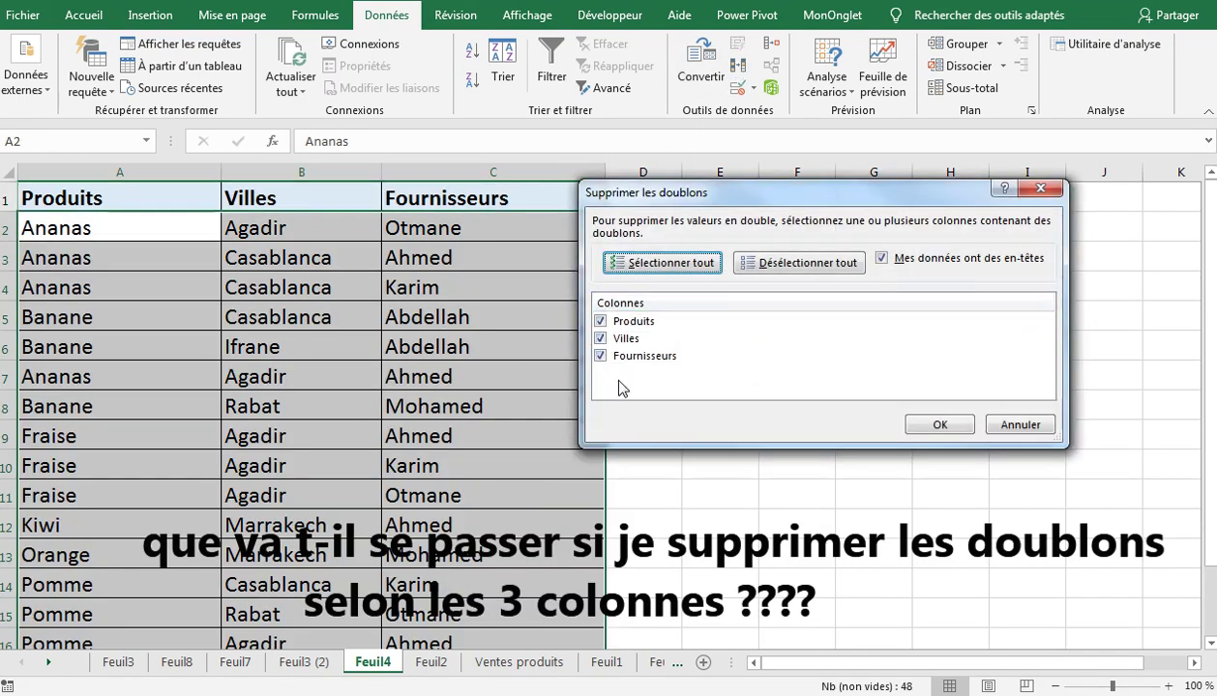
click(917, 425)
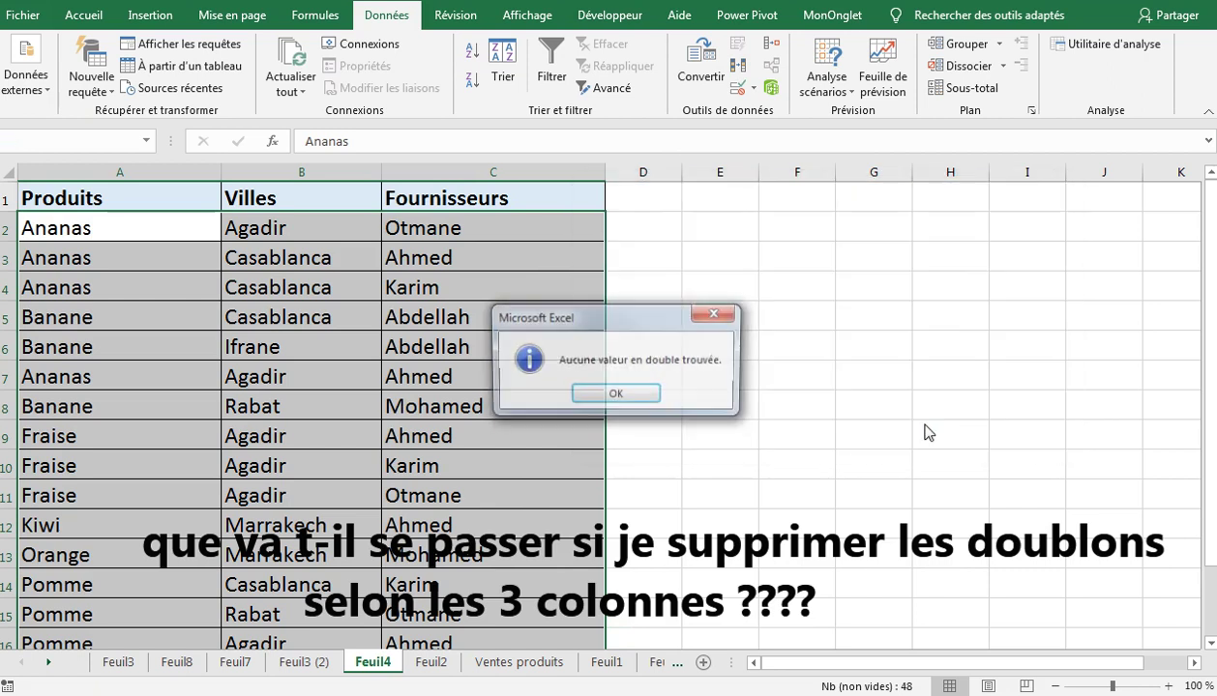
click(616, 395)
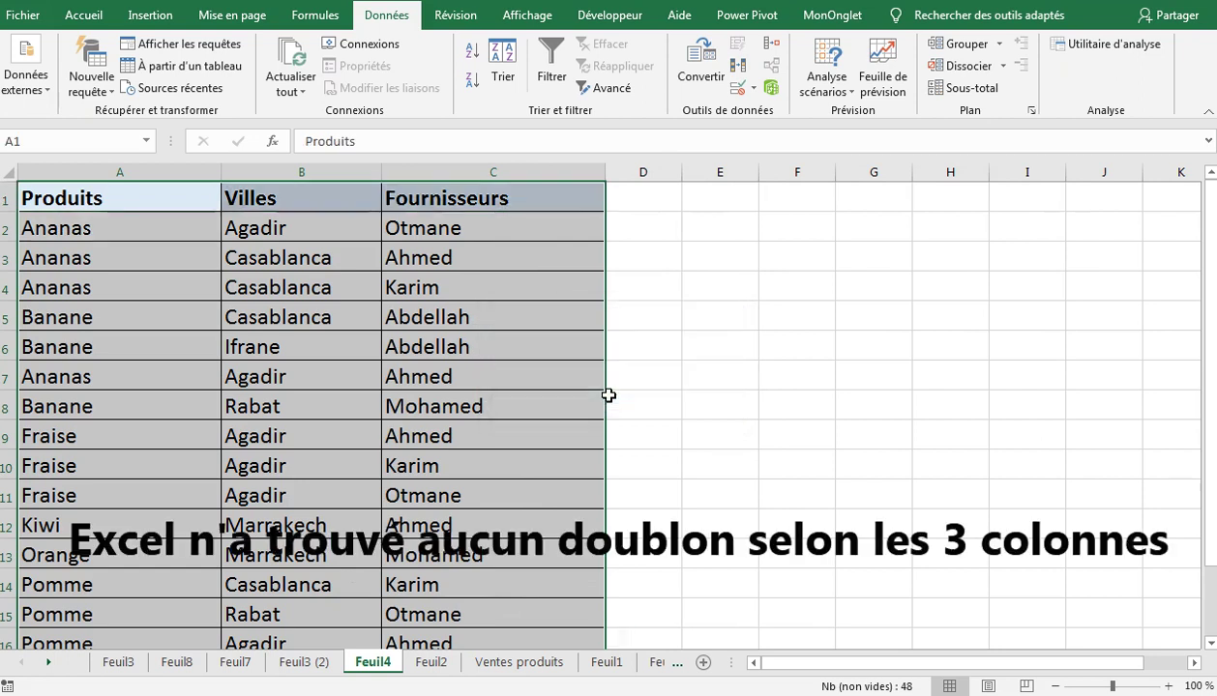
click(310, 262)
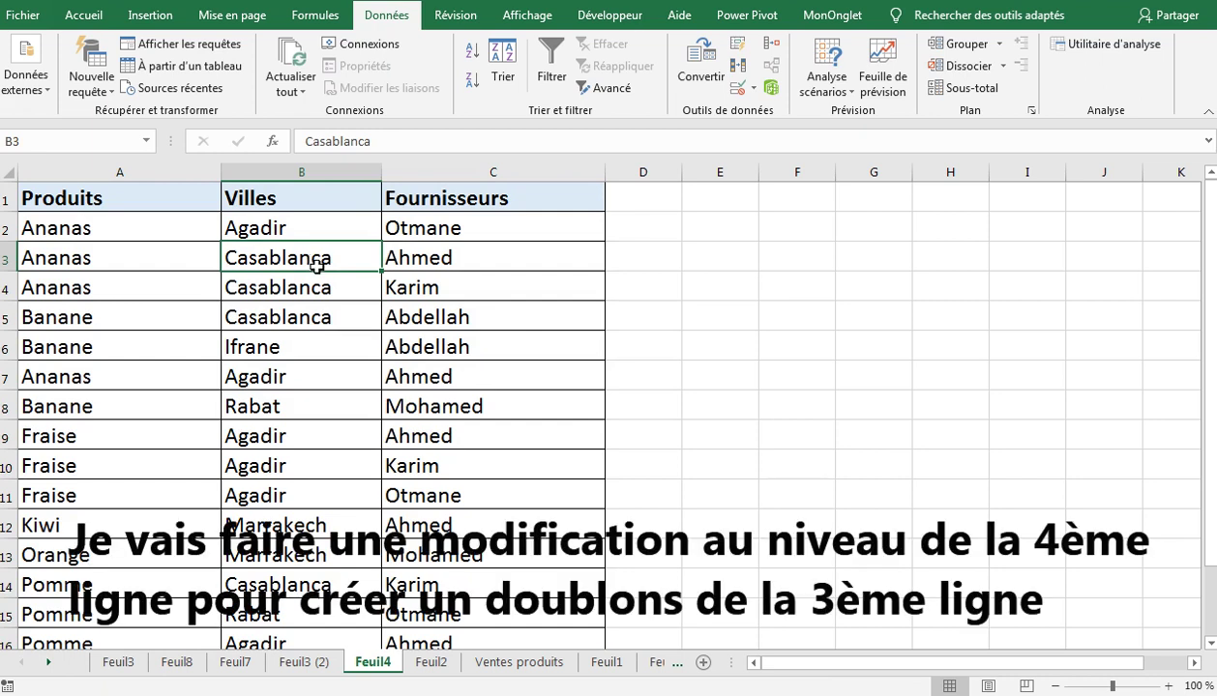
Change C4's supplier from Karim to Ahmed, then select the table A1:C16
click(434, 287)
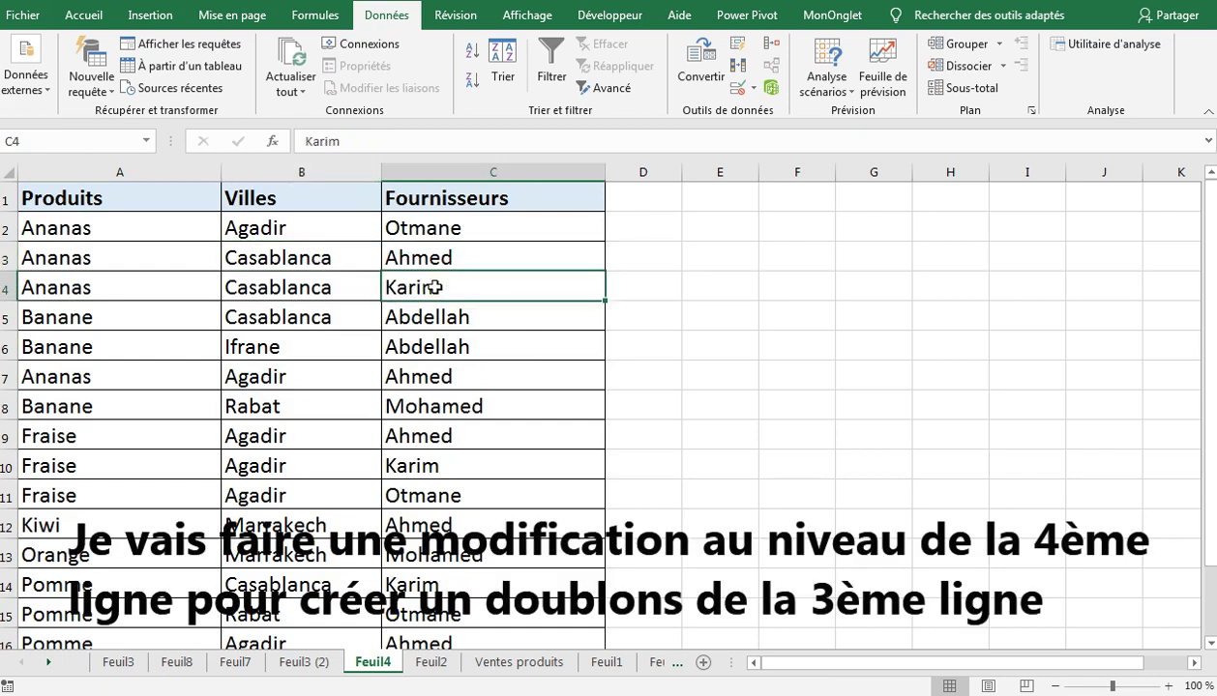
text(Ah)
key(Return)
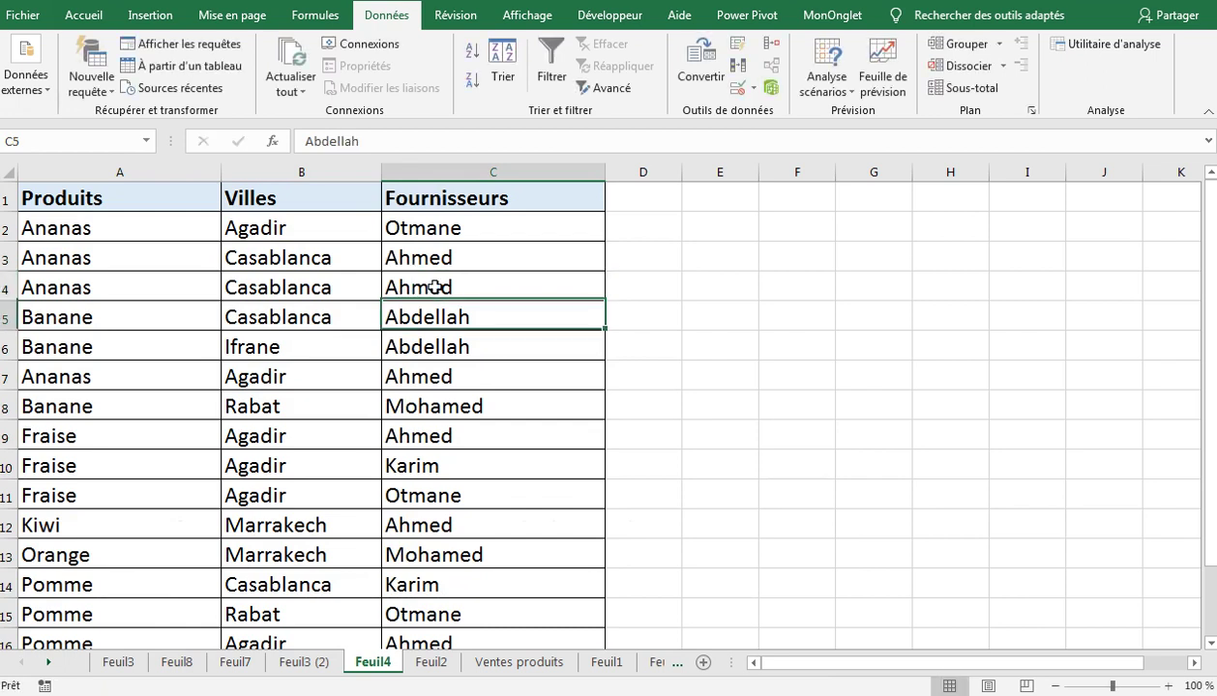
drag(155, 192, 508, 635)
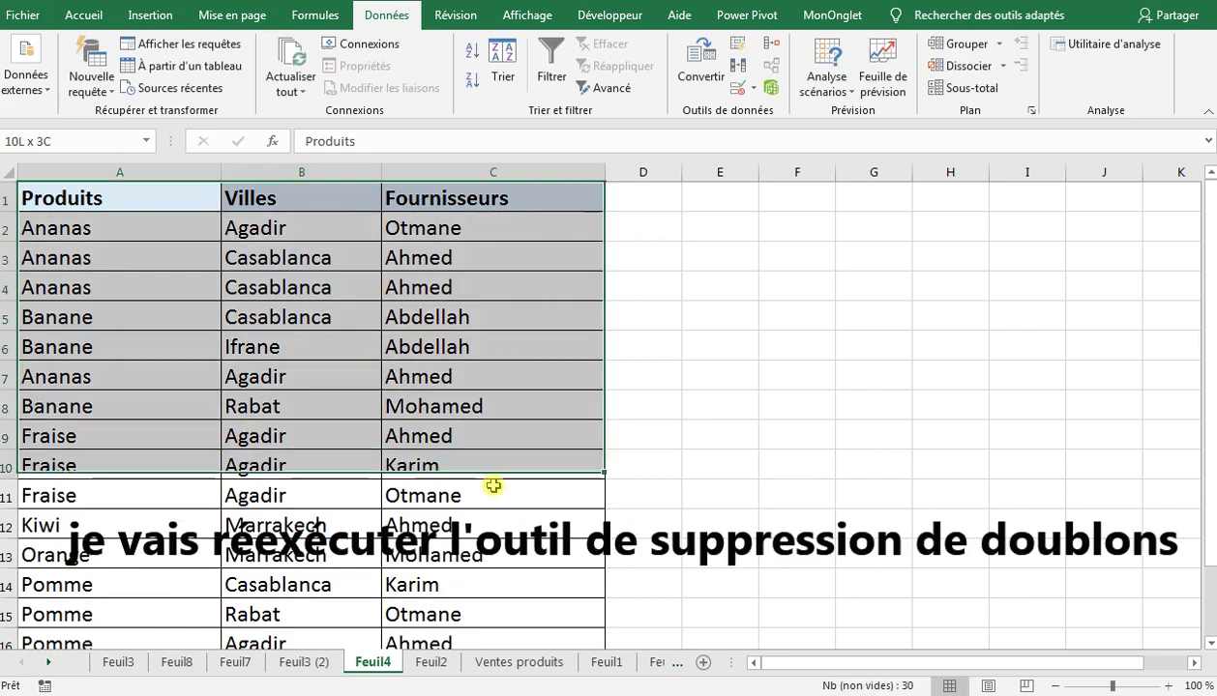
Remove duplicates across all three columns, deleting the one repeated row to leave 14
click(737, 65)
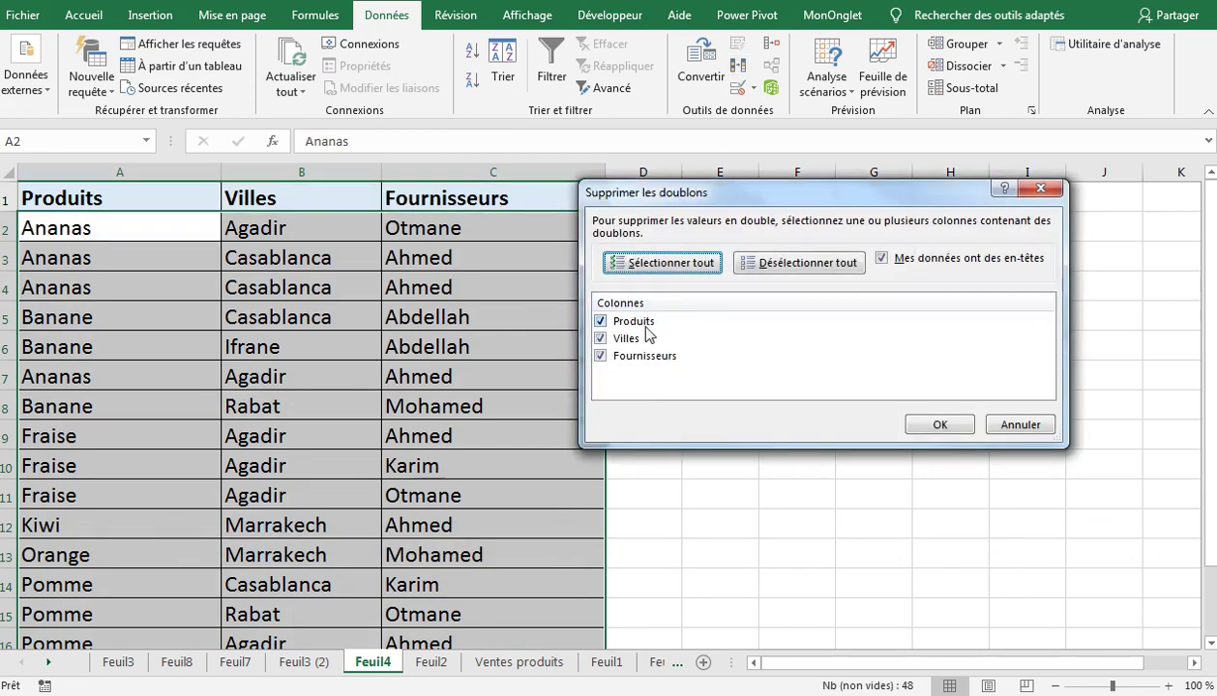
click(939, 425)
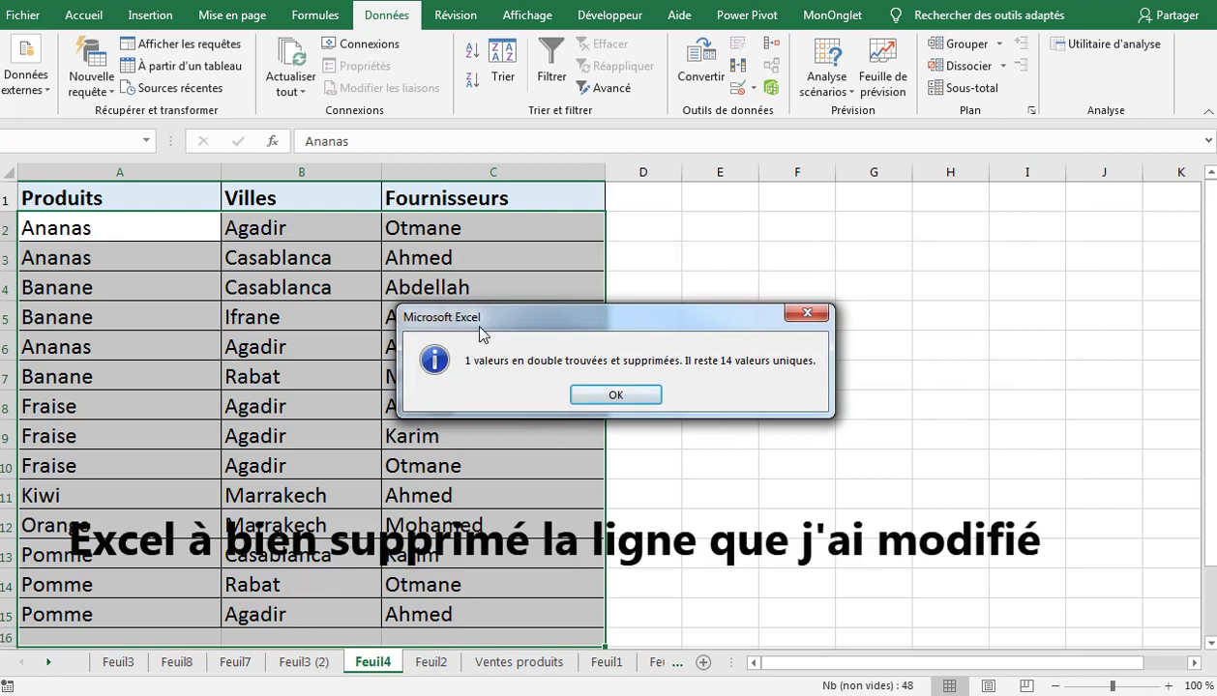
drag(471, 320, 580, 375)
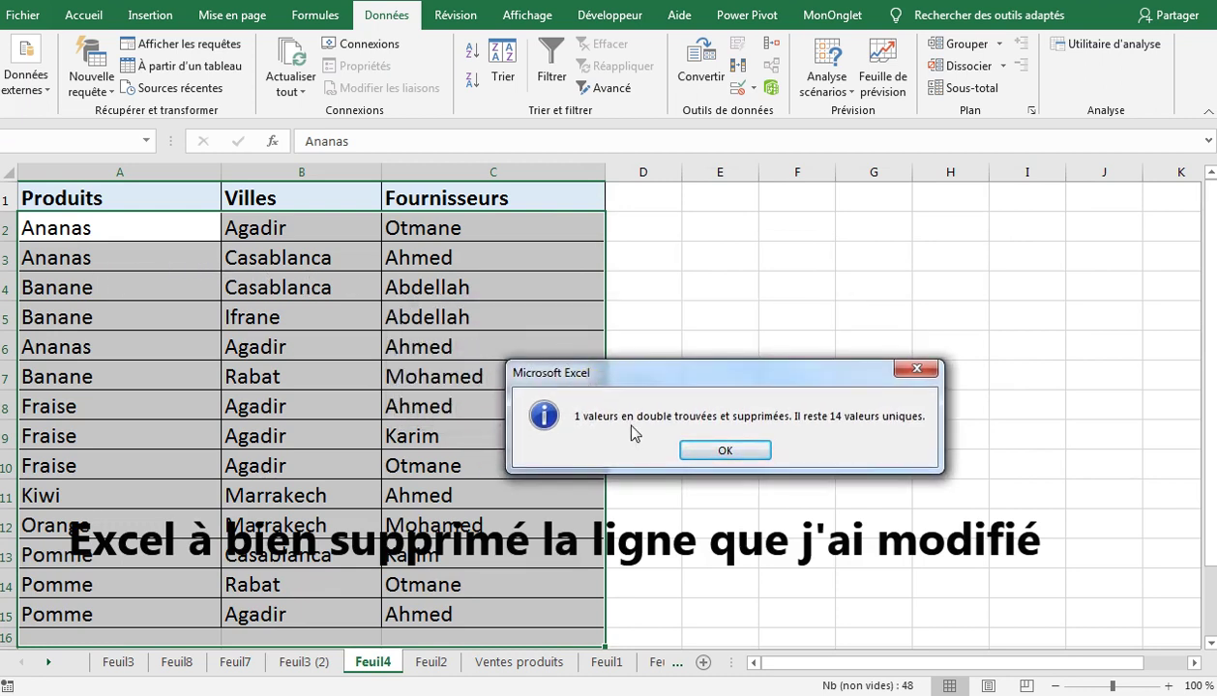
click(690, 450)
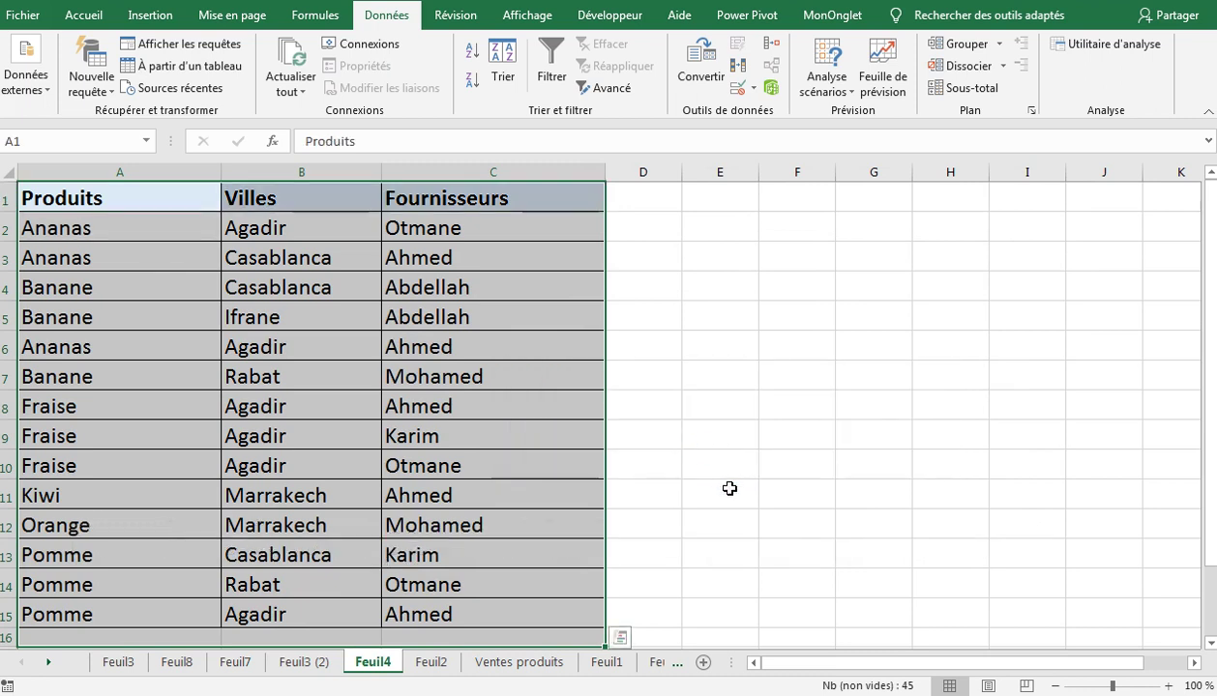
click(727, 488)
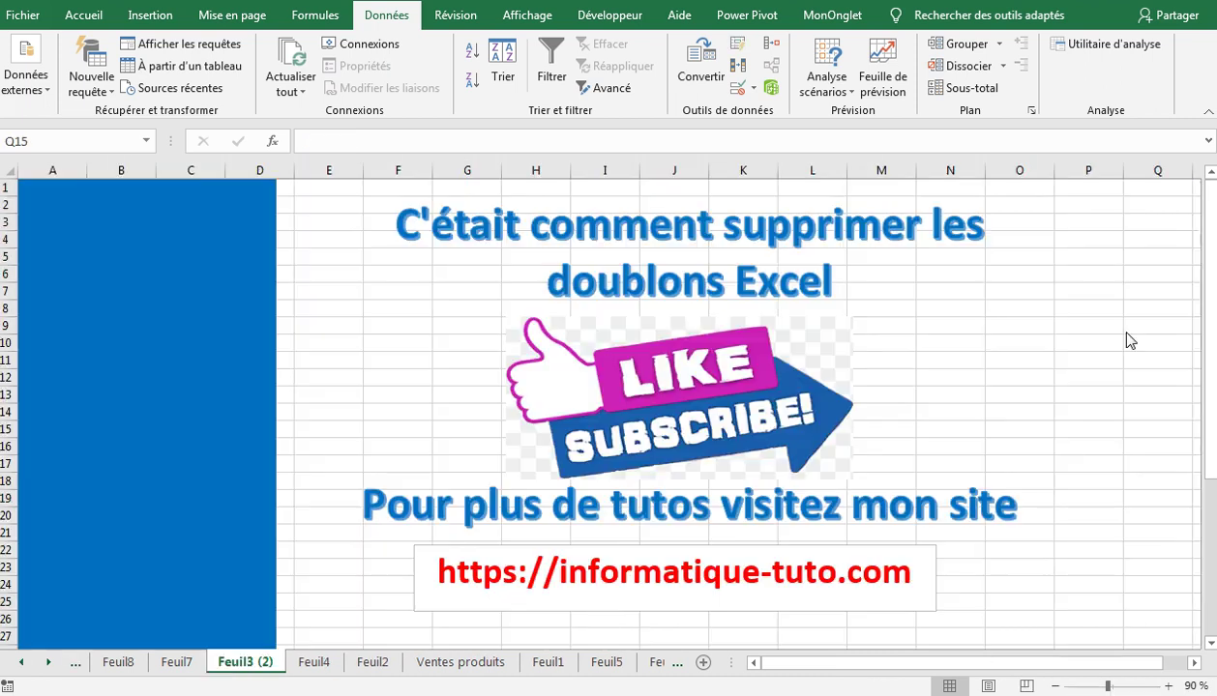